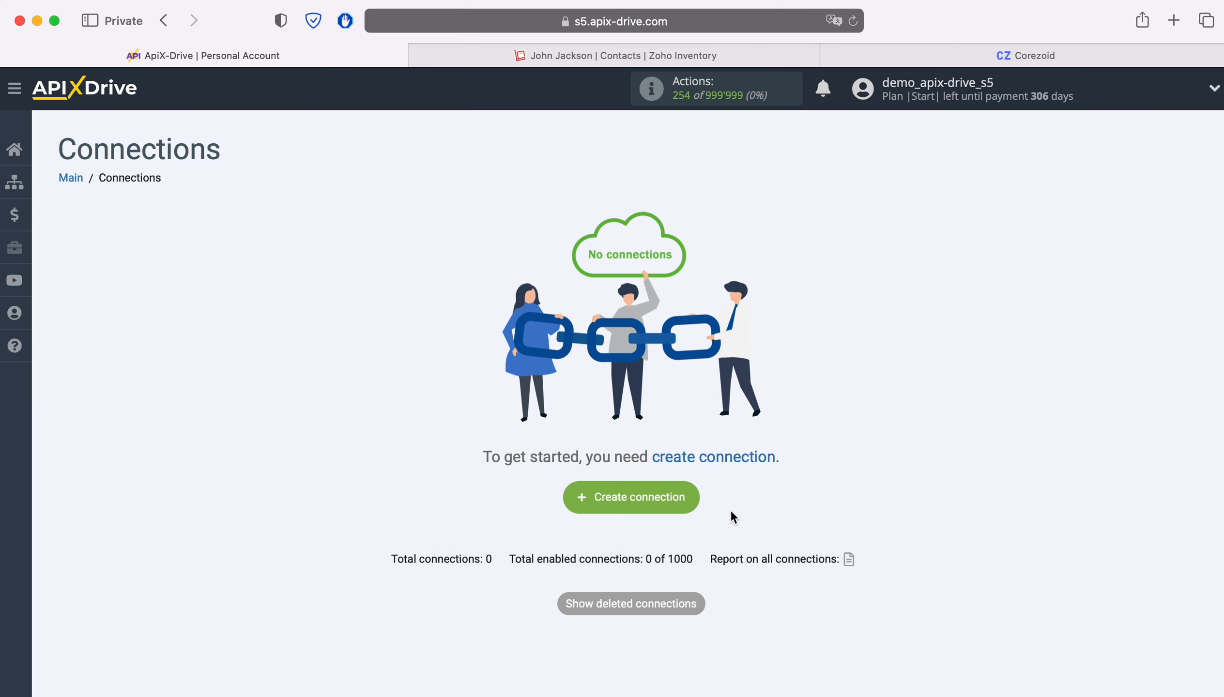
# Create a new connection with ZOHO Inventory as the source system
pyautogui.click(692, 495)
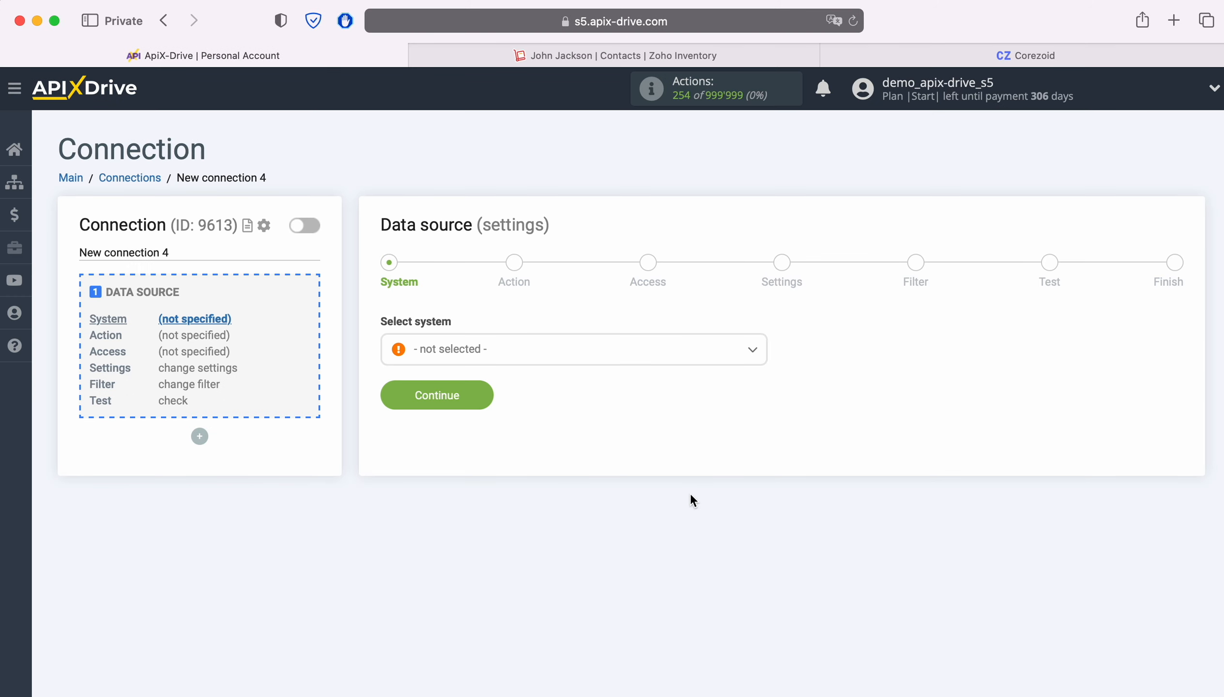
pyautogui.click(537, 348)
pyautogui.scroll(-5, 632, 488)
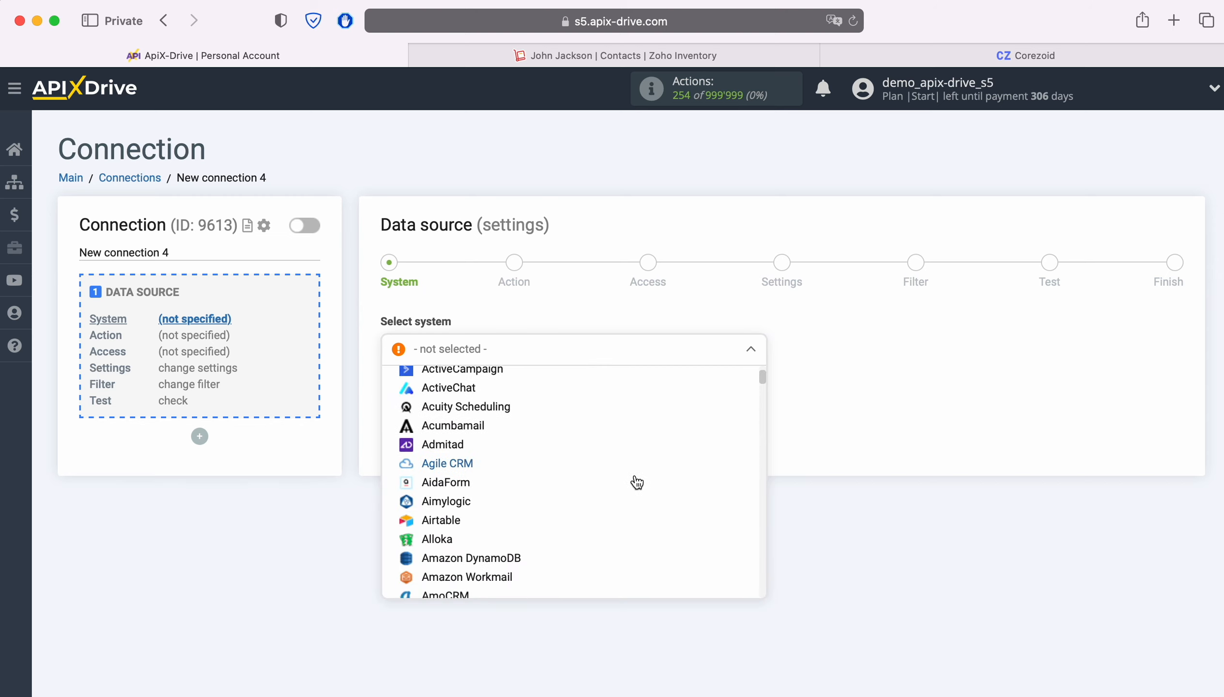
pyautogui.scroll(-15, 679, 479)
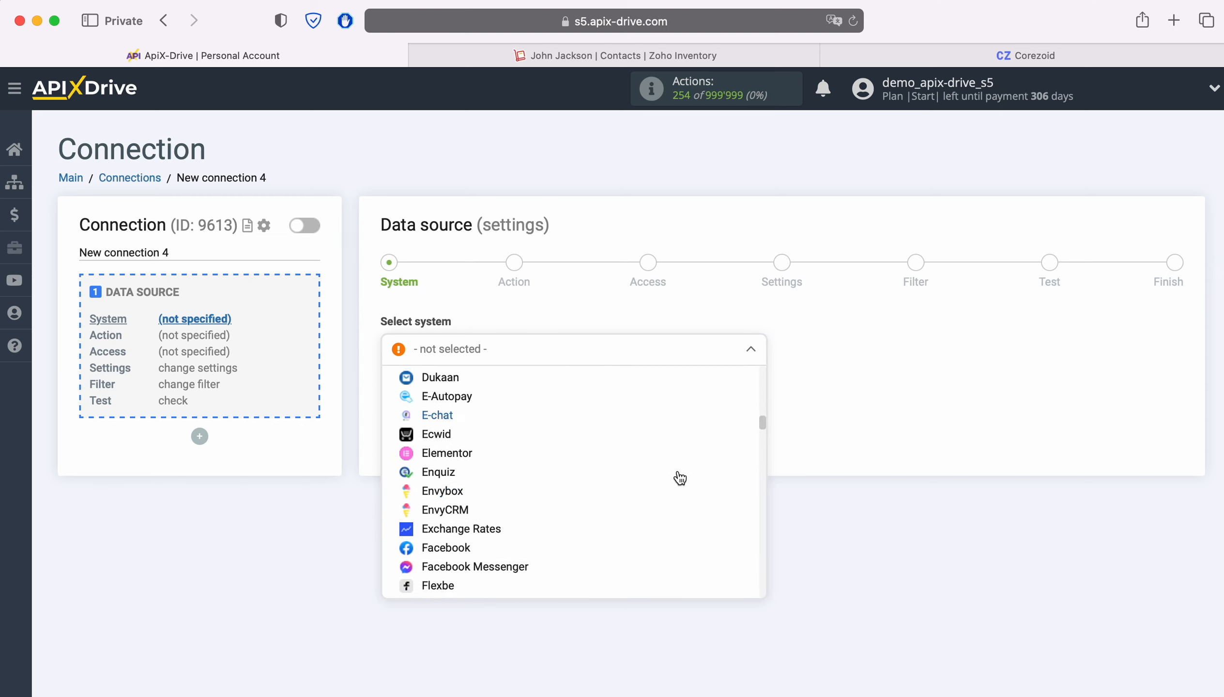
pyautogui.scroll(-15, 680, 479)
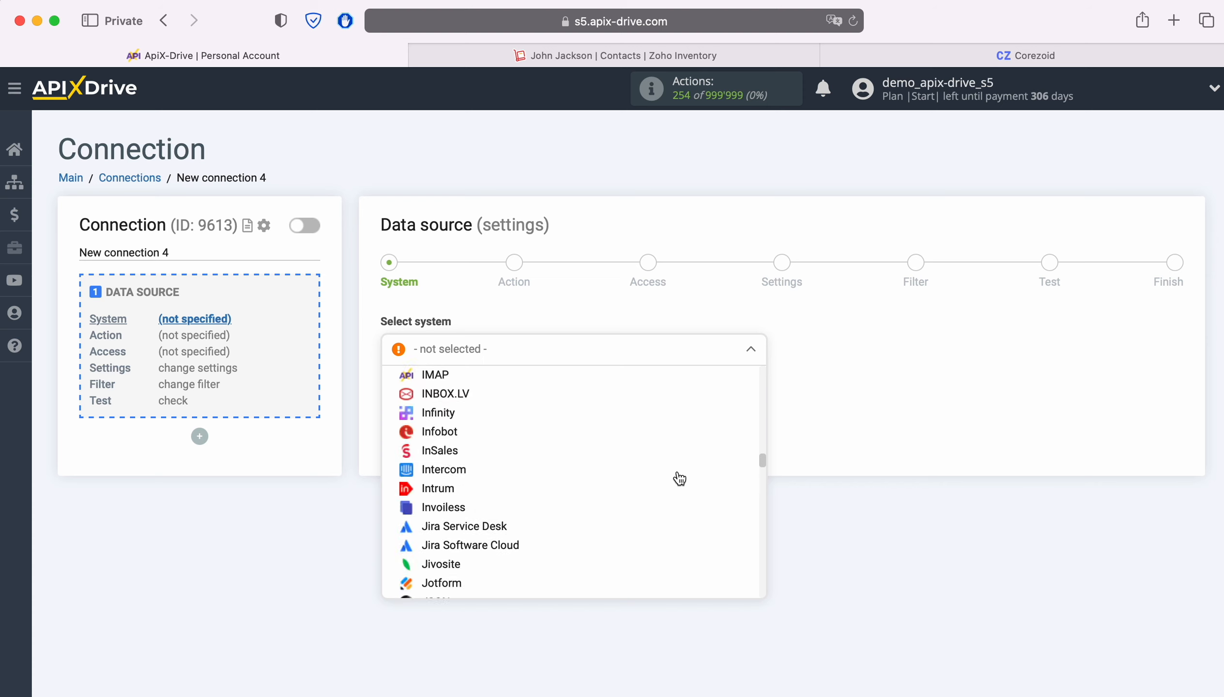
pyautogui.scroll(-15, 679, 478)
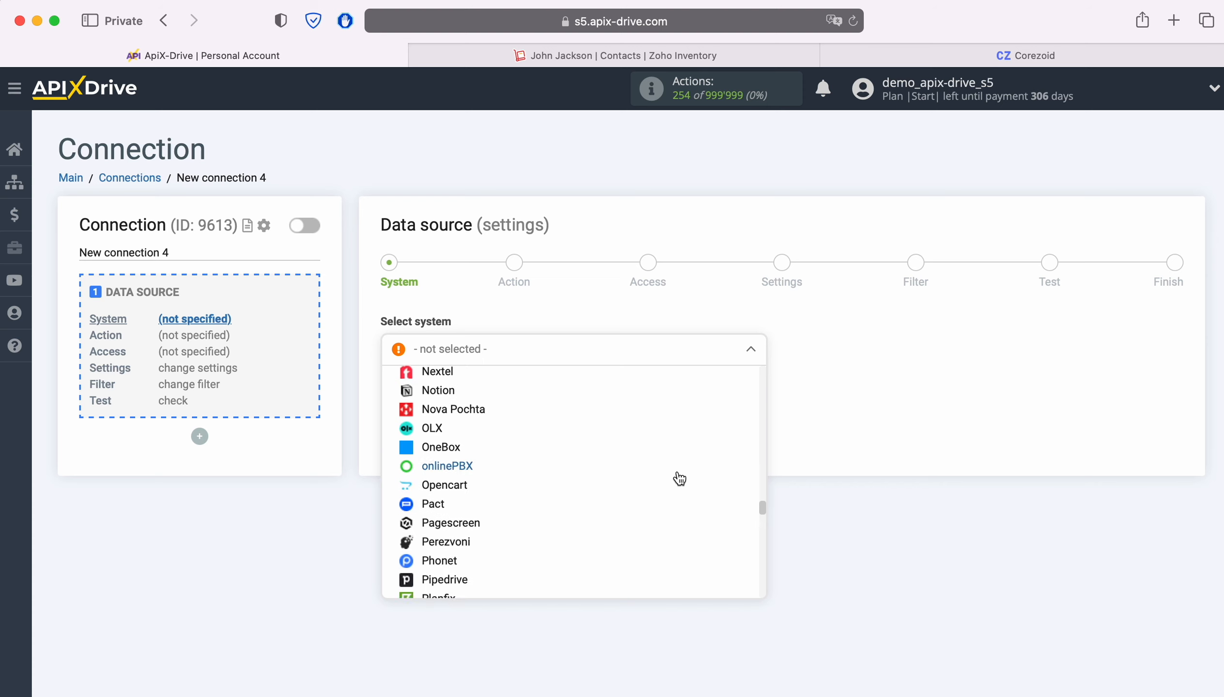
pyautogui.scroll(-15, 679, 478)
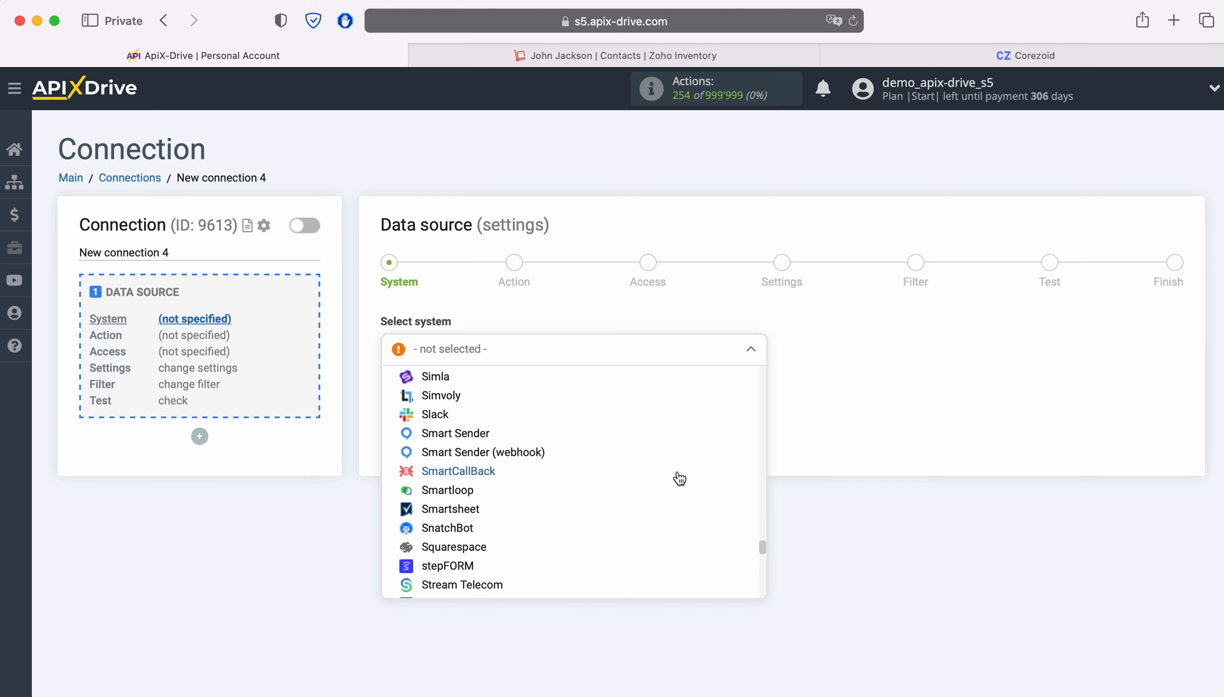
pyautogui.scroll(-15, 679, 478)
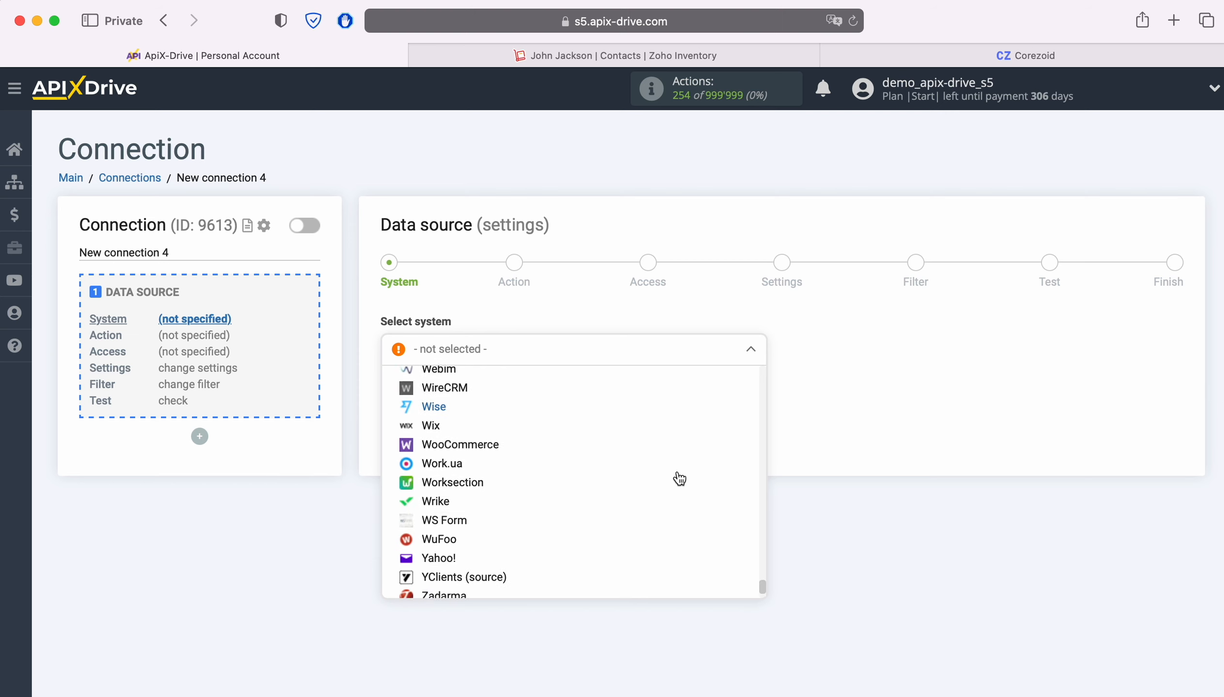
pyautogui.click(464, 578)
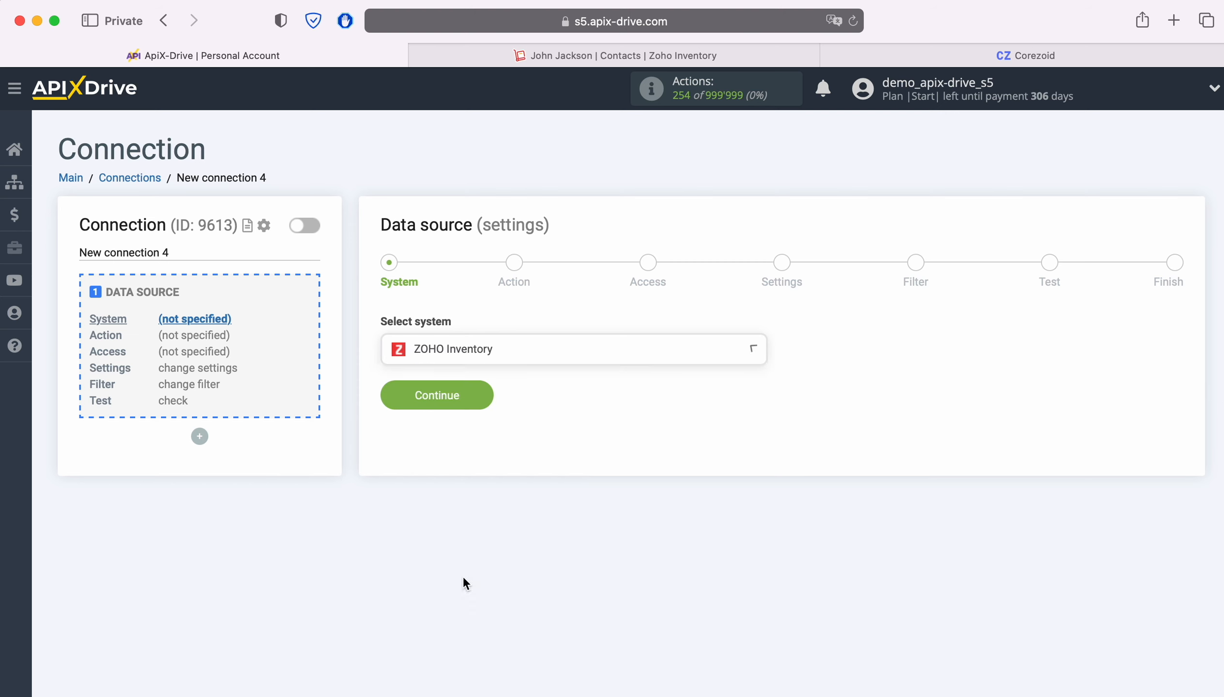
pyautogui.click(479, 405)
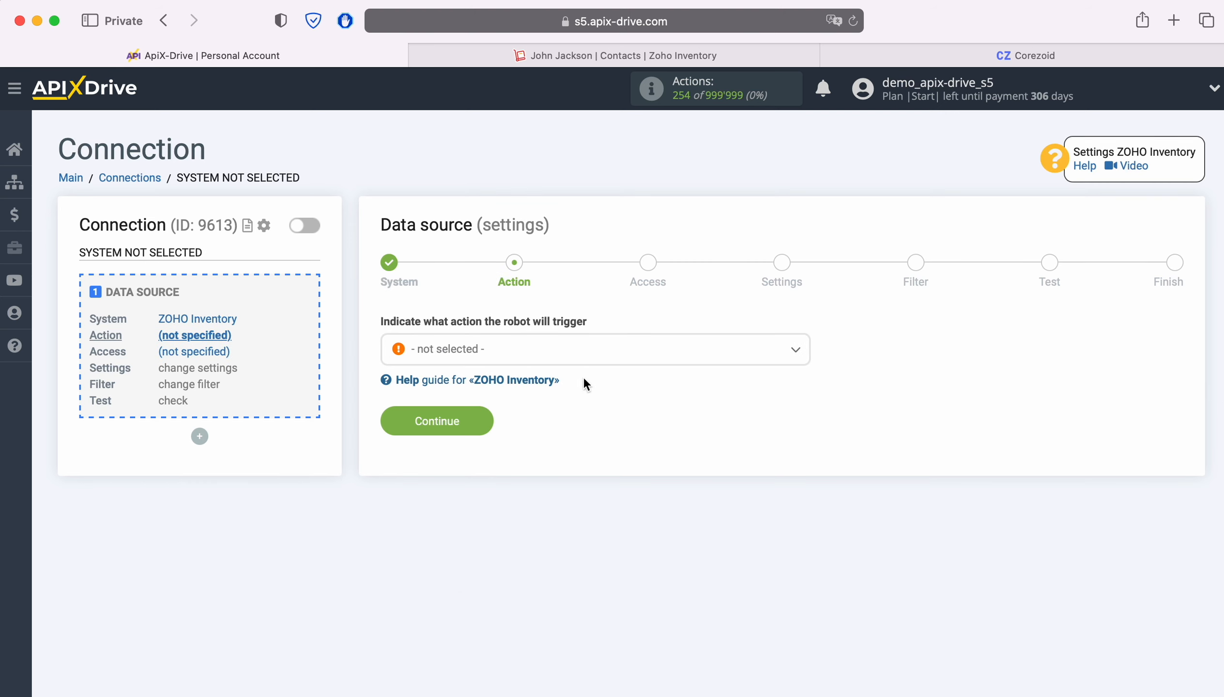
# Set the source action to Get CONTACTS (new)
pyautogui.click(590, 356)
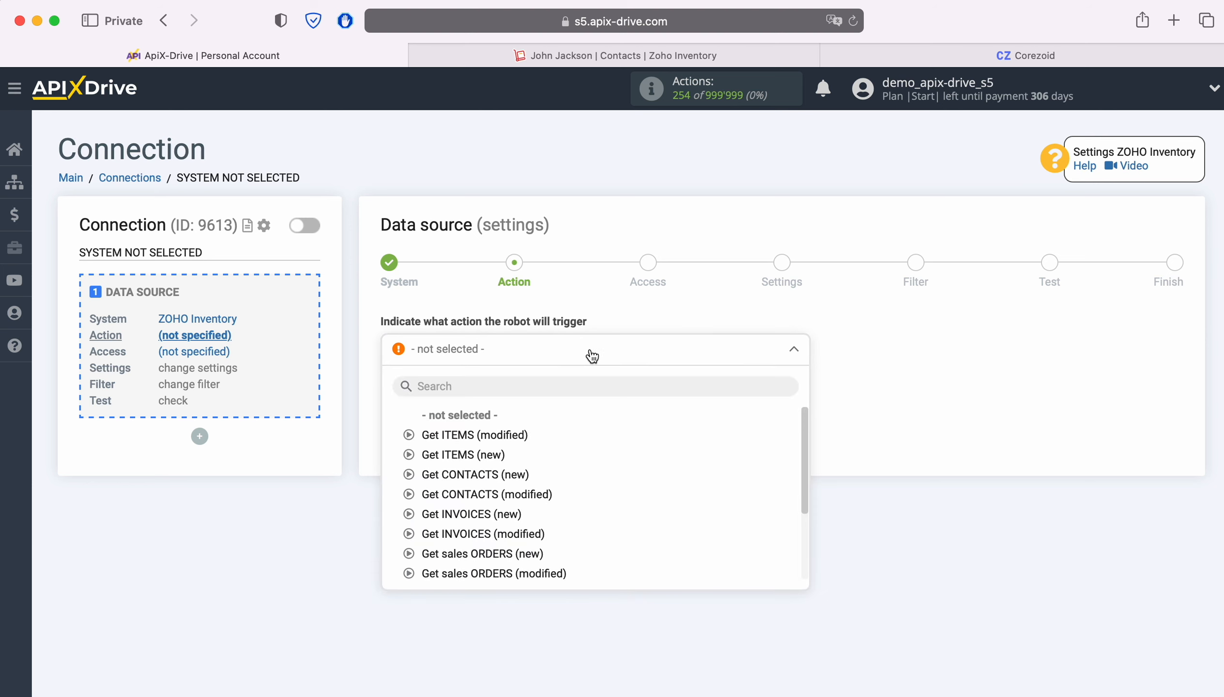
pyautogui.click(478, 474)
pyautogui.click(478, 429)
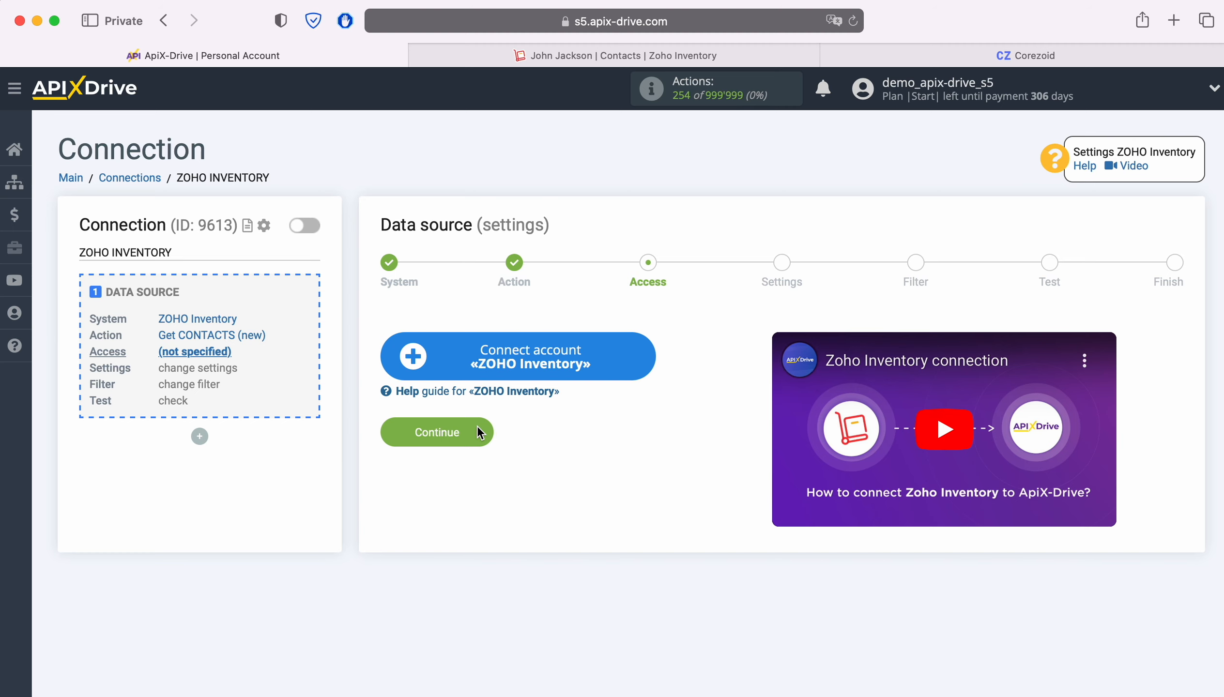
# Sign in to Zoho Inventory with the account's e-mail and saved password
pyautogui.click(637, 356)
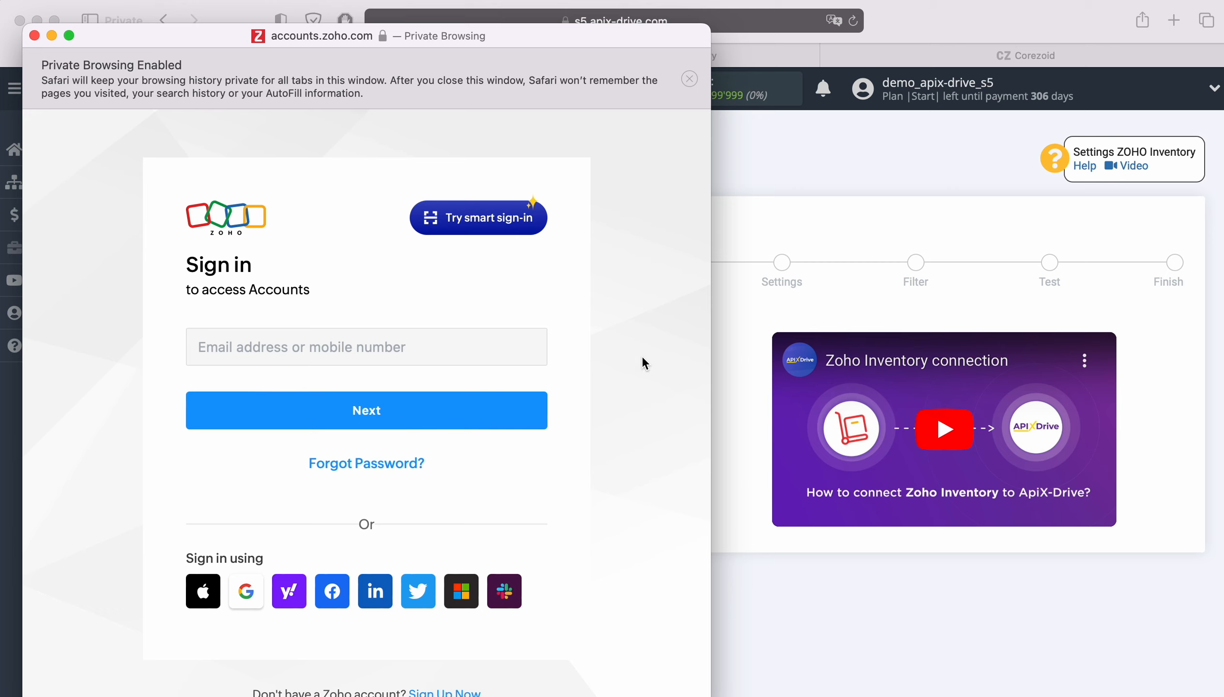
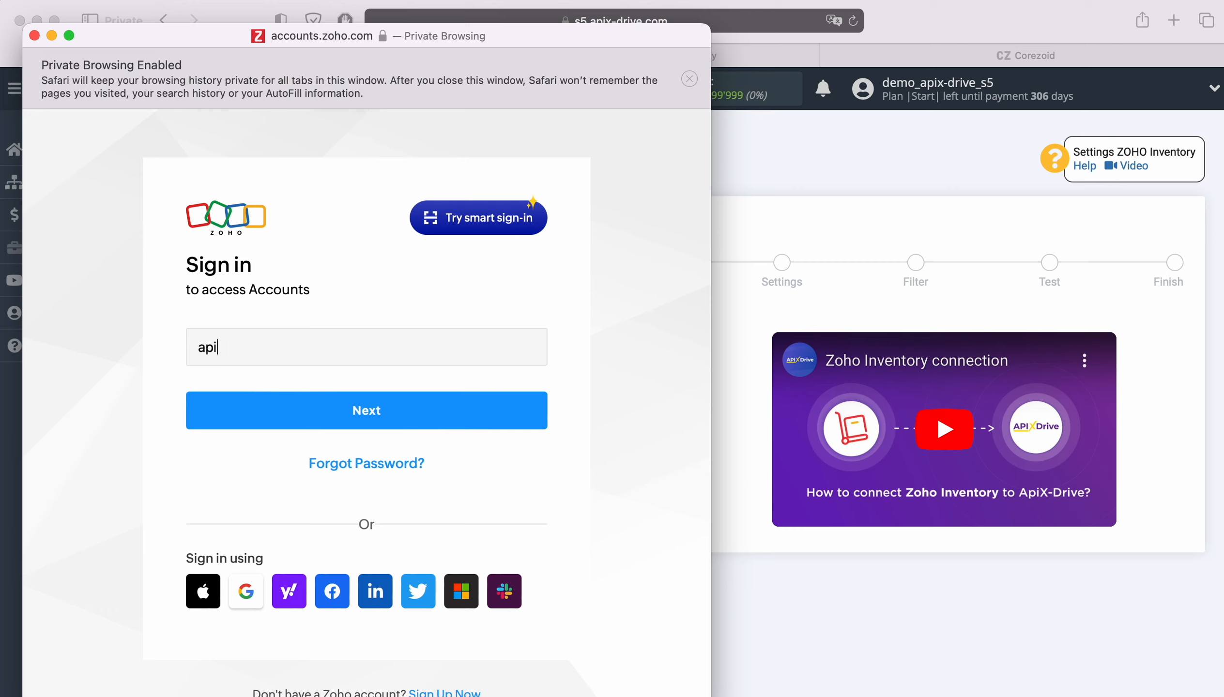
pyautogui.press('Return')
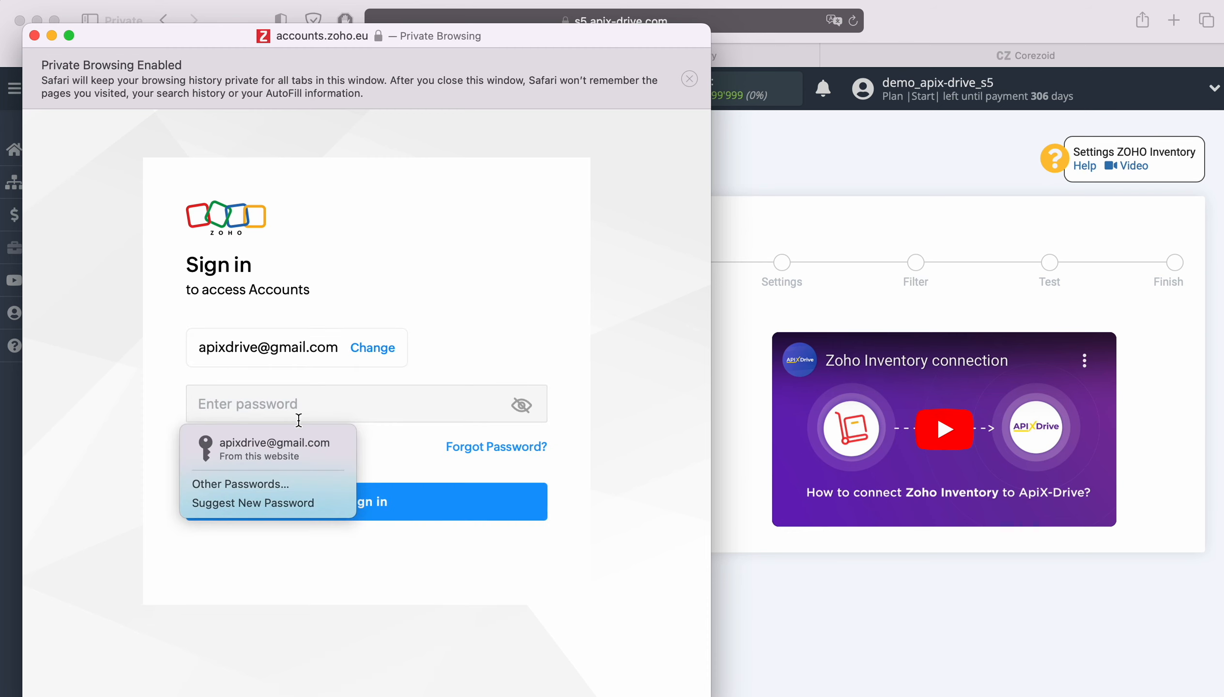
pyautogui.click(297, 445)
pyautogui.click(397, 505)
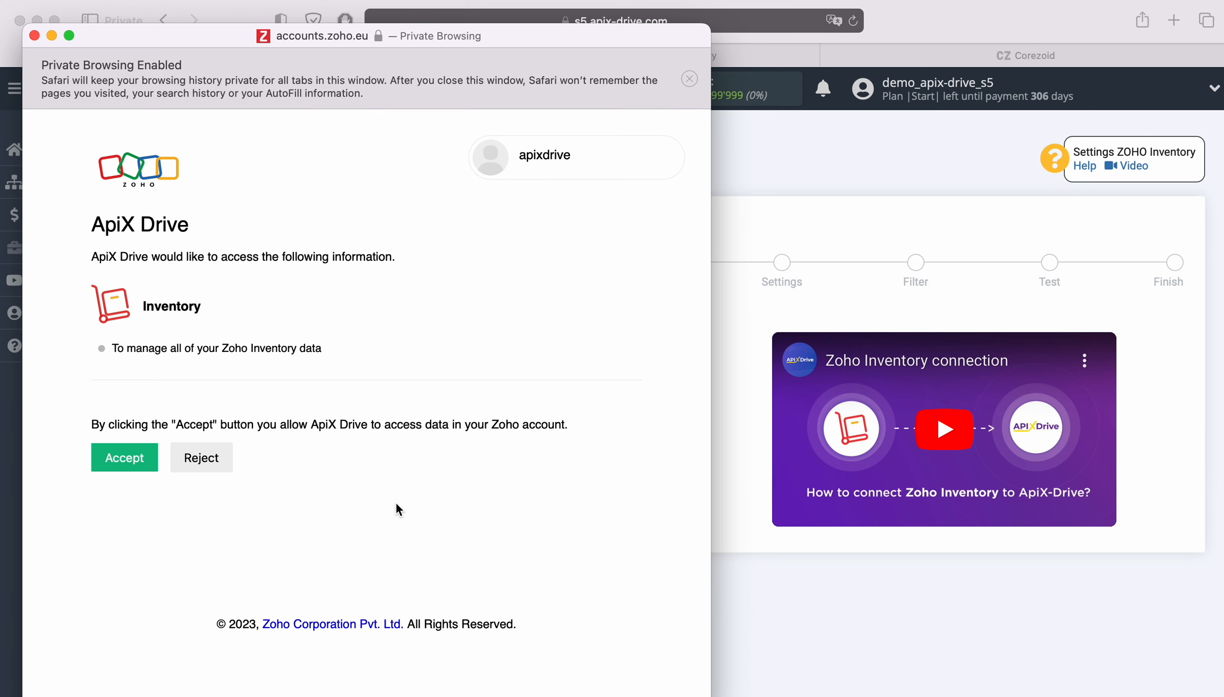
# Grant ApiX-Drive access and select the linked Zoho account as the login
pyautogui.click(126, 459)
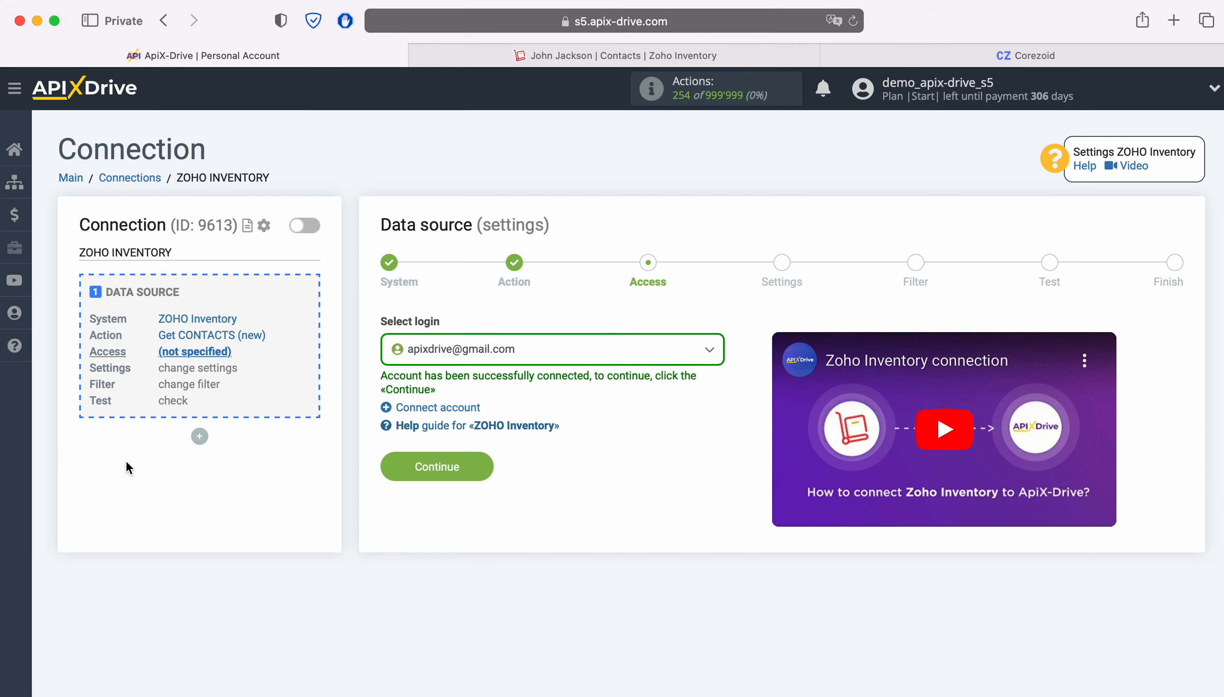
pyautogui.click(541, 352)
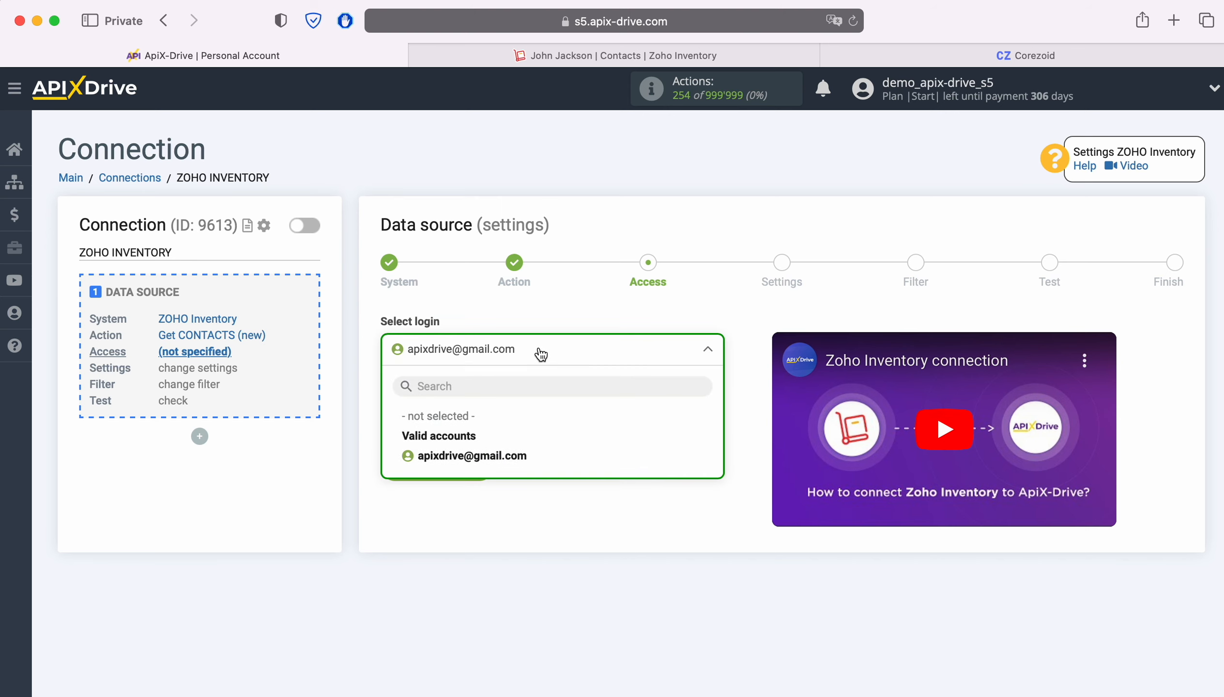
pyautogui.click(513, 457)
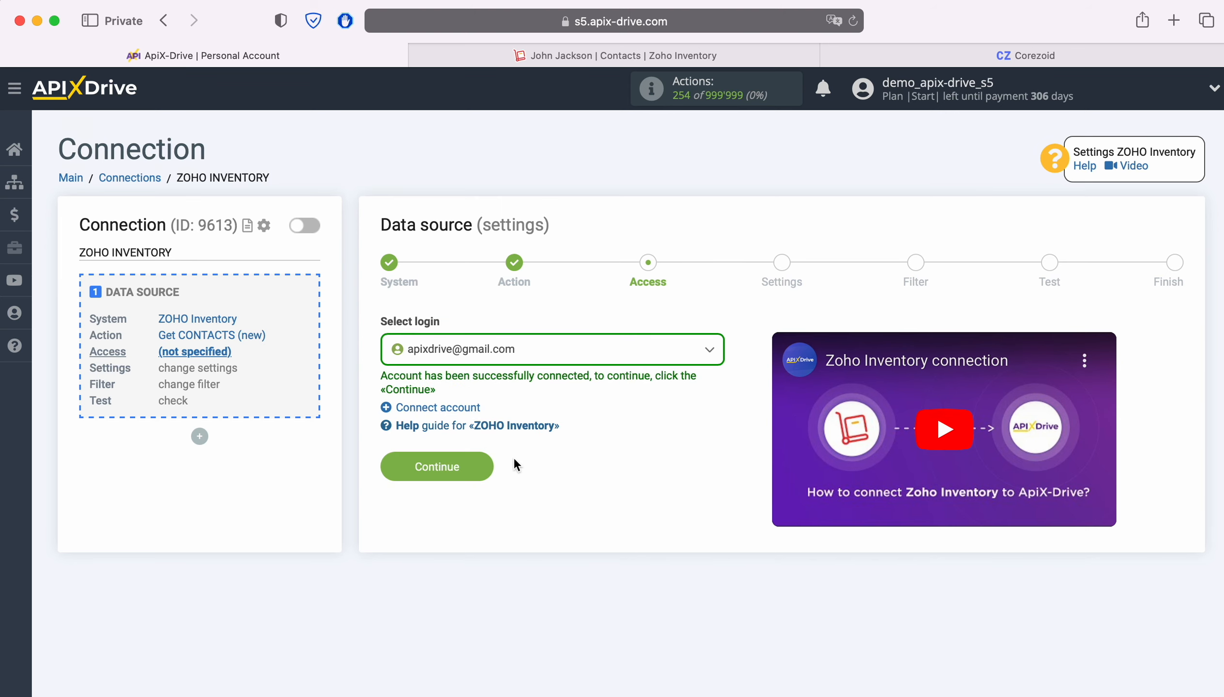
# Keep default settings, skip filtering, review the test contacts, and finish the Zoho Inventory source
pyautogui.click(485, 467)
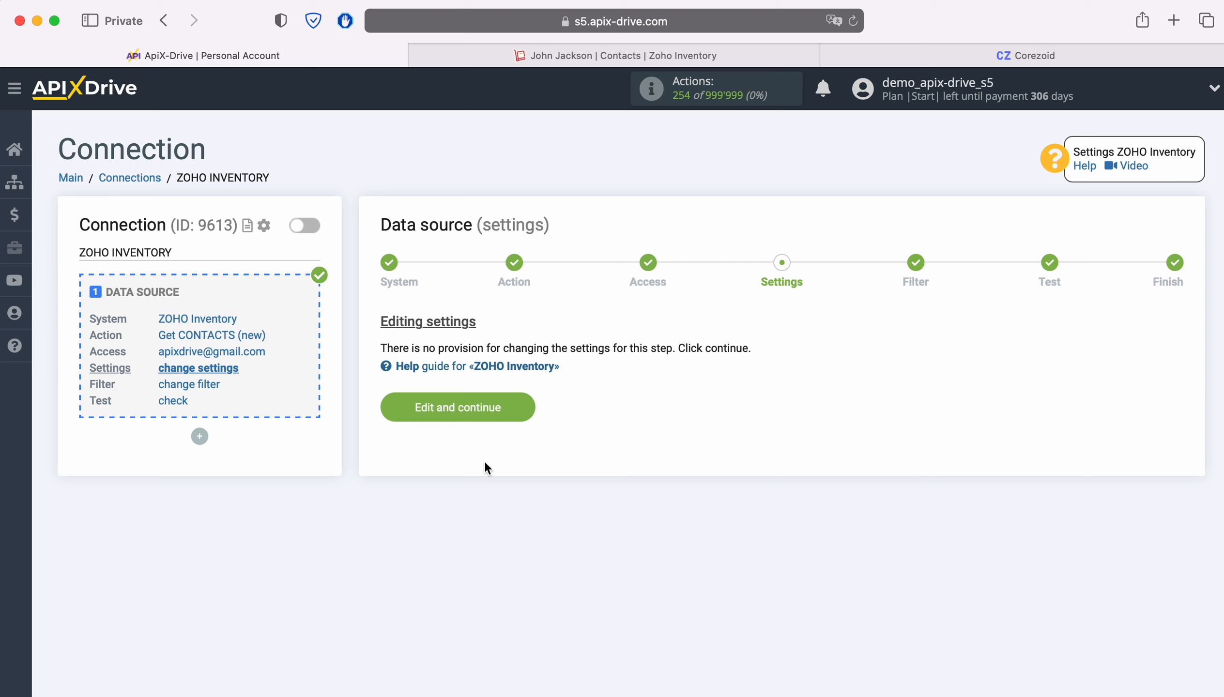
pyautogui.click(523, 401)
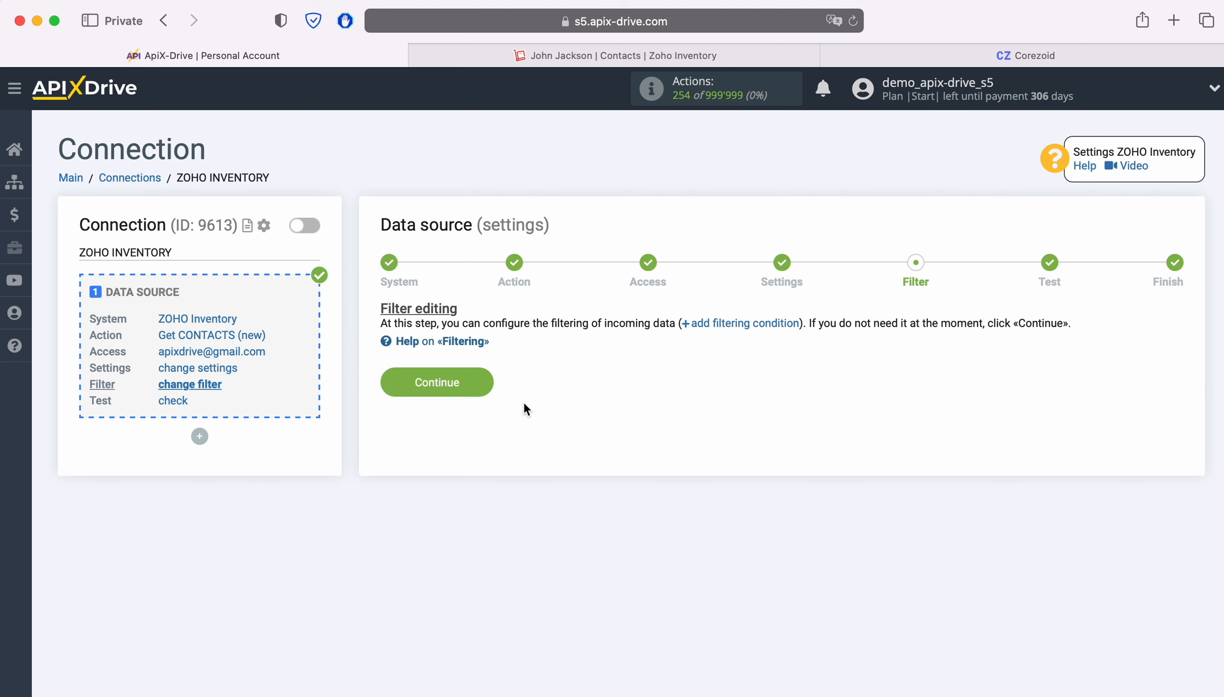
pyautogui.click(485, 382)
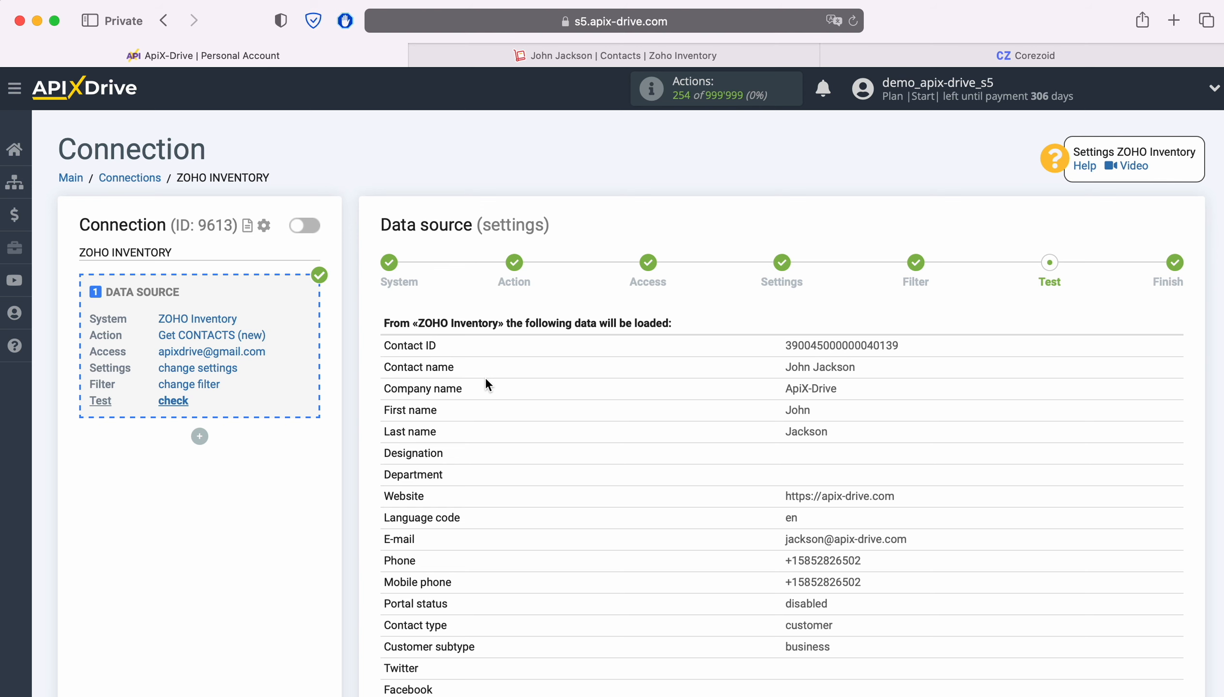
pyautogui.scroll(-5, 487, 383)
pyautogui.scroll(-10, 488, 384)
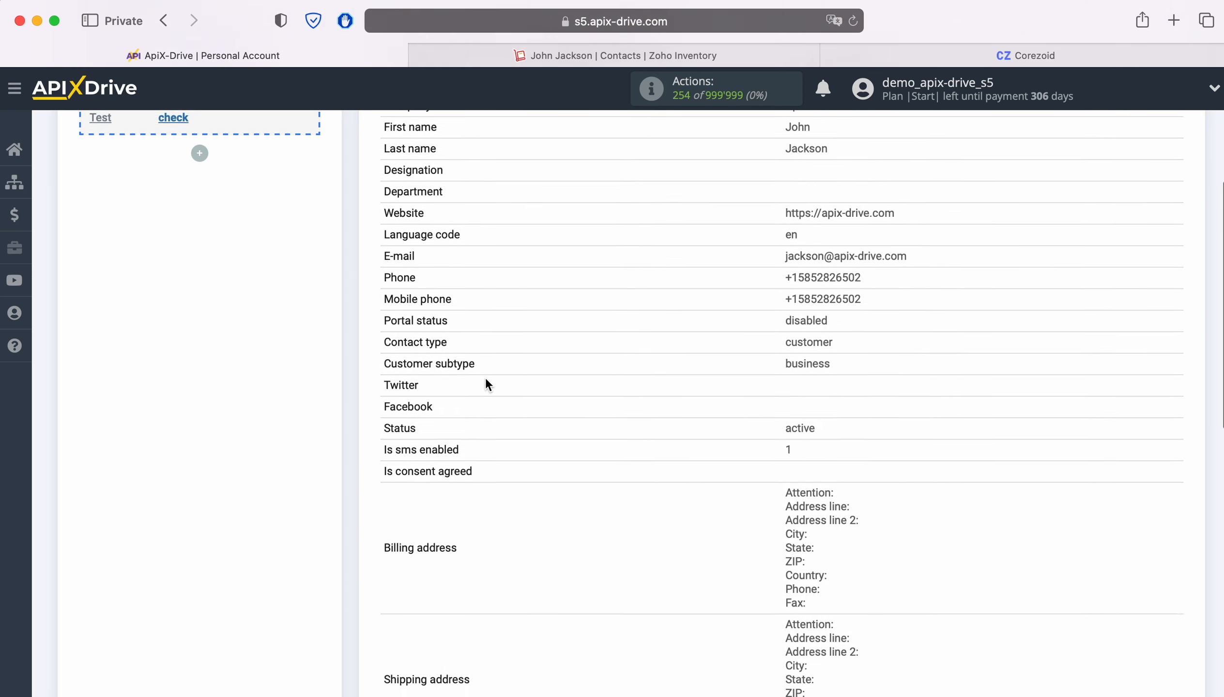
pyautogui.scroll(-5, 487, 383)
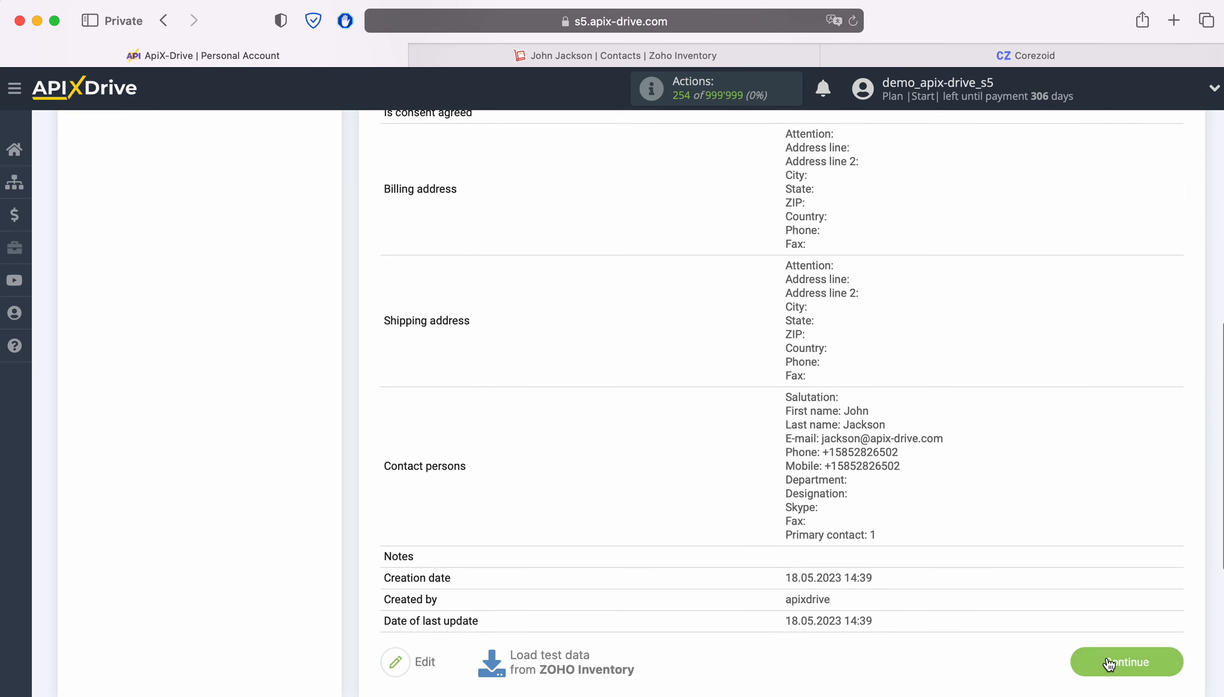
pyautogui.click(1169, 662)
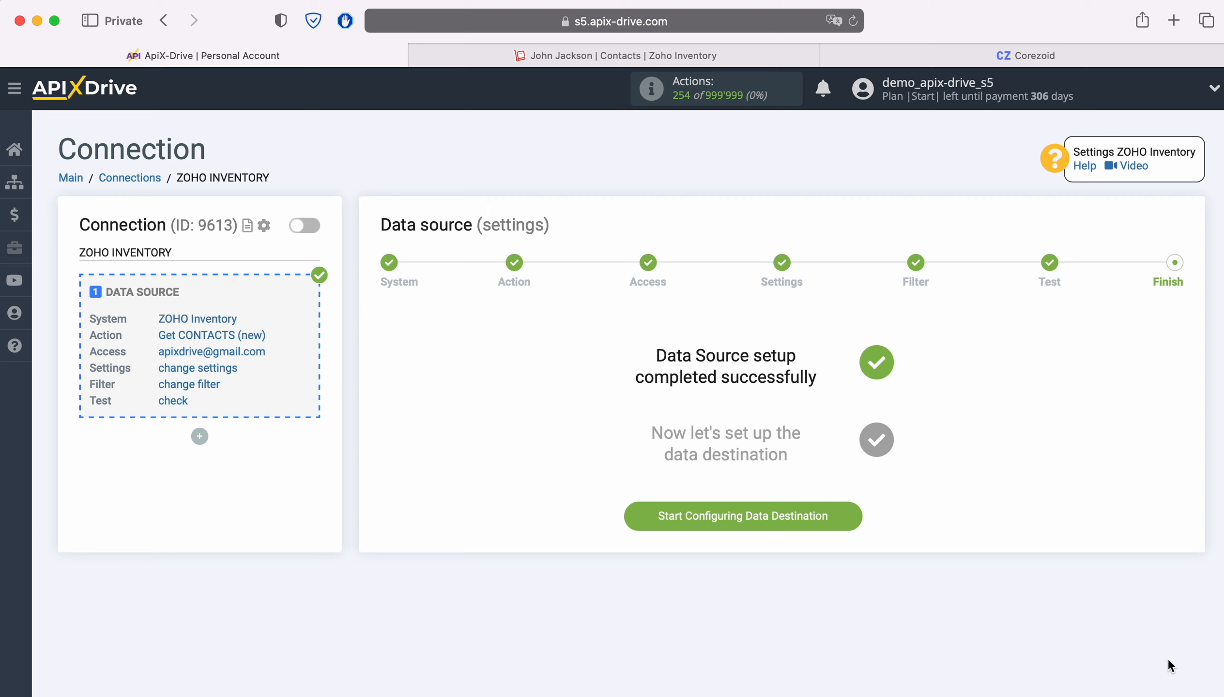
# Set Corezoid as the data destination system
pyautogui.click(856, 515)
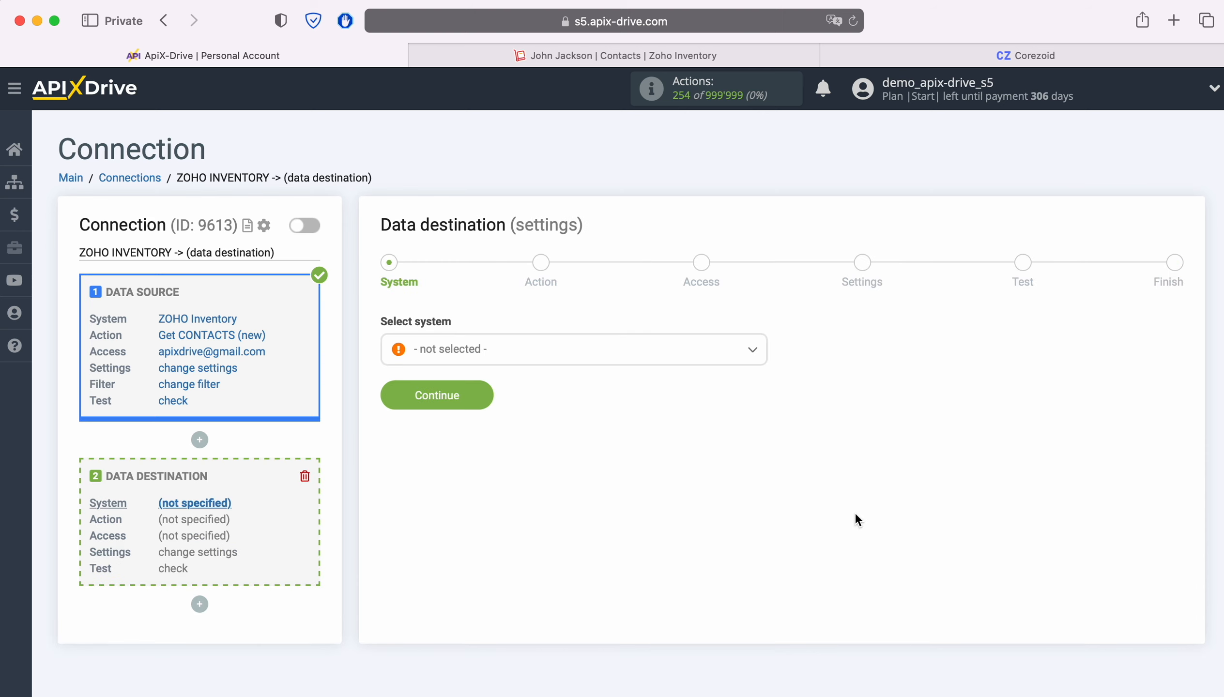
pyautogui.click(613, 349)
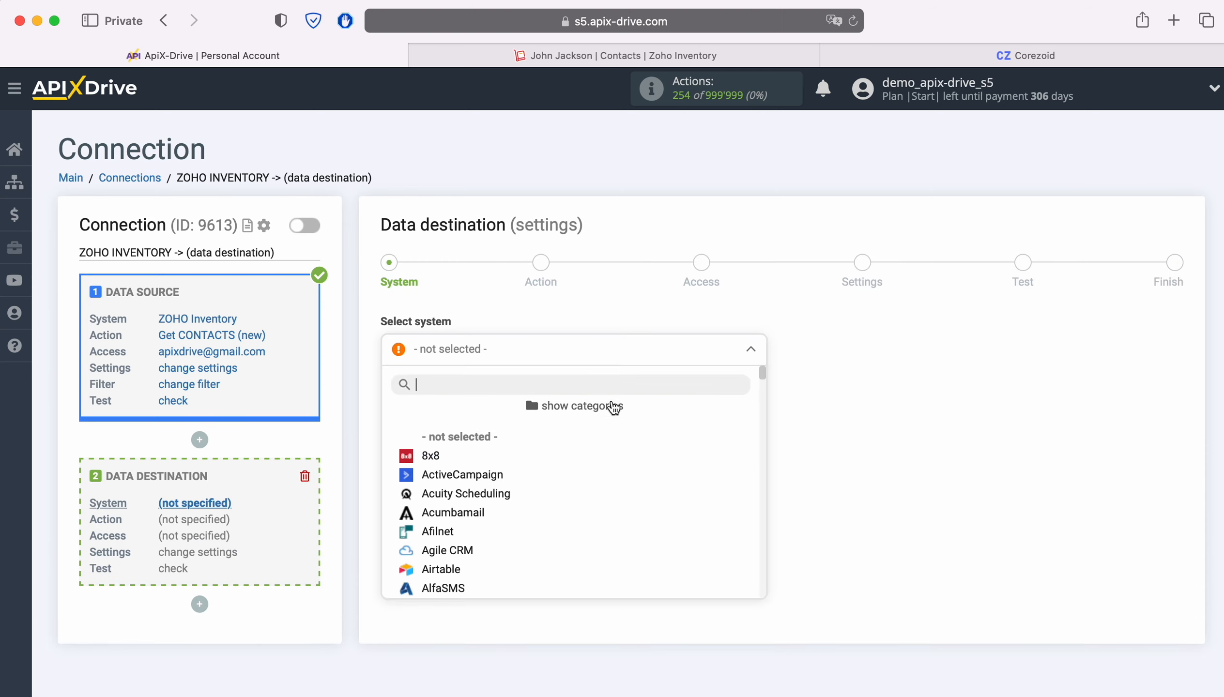
pyautogui.scroll(-3, 667, 481)
pyautogui.scroll(-10, 670, 481)
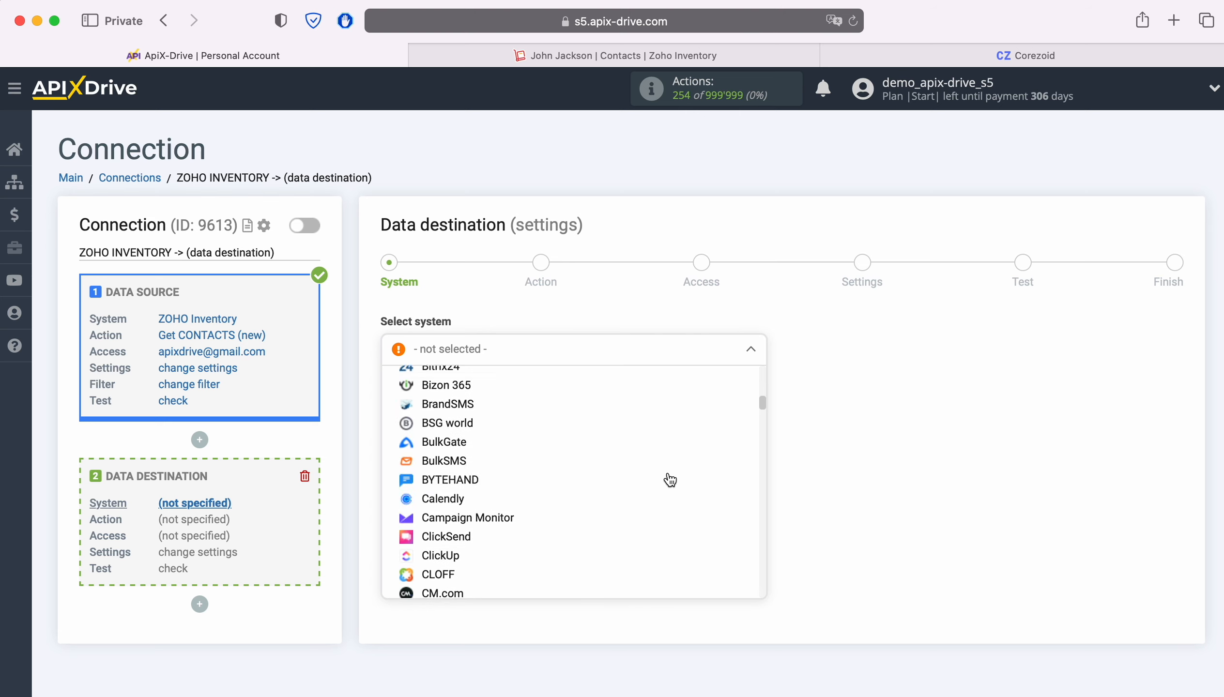
pyautogui.click(485, 477)
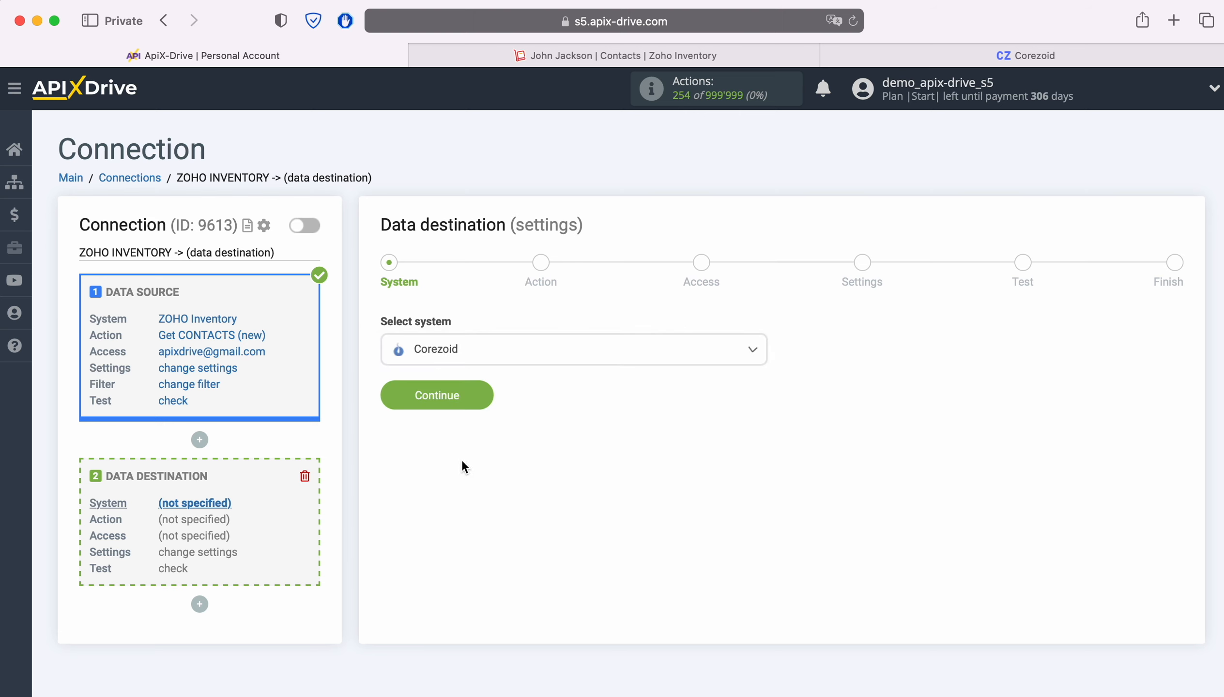
pyautogui.click(474, 412)
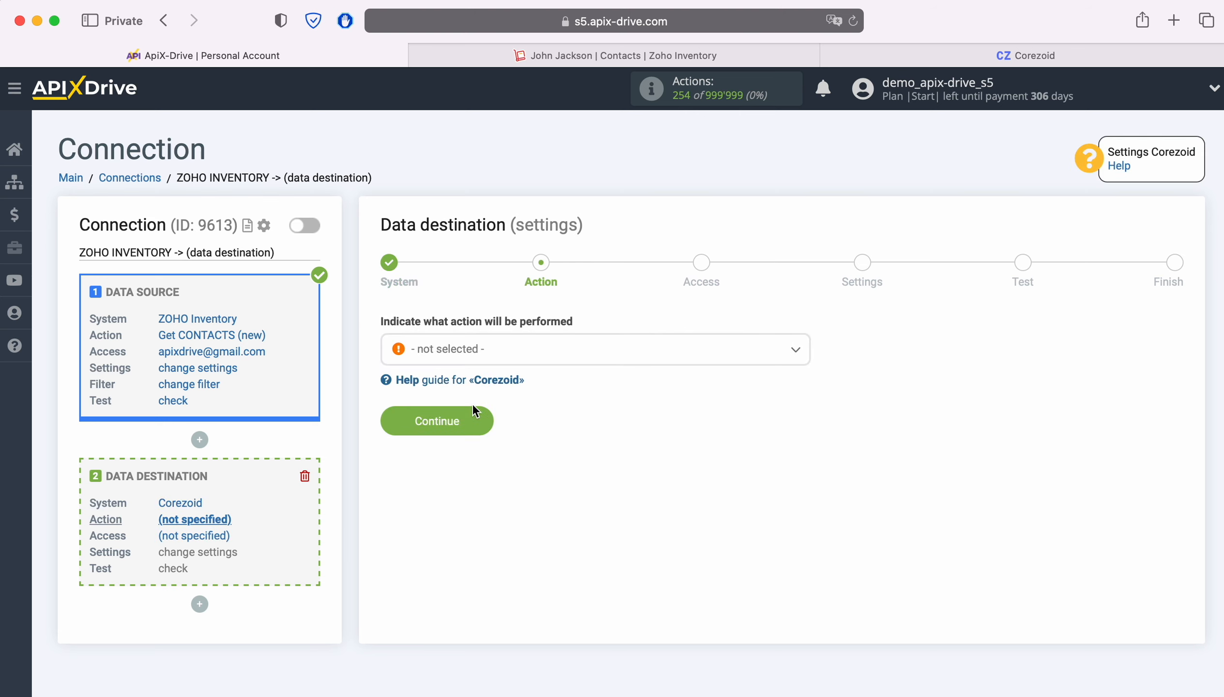
# Choose the Send DATA action and begin connecting a Corezoid account
pyautogui.click(607, 360)
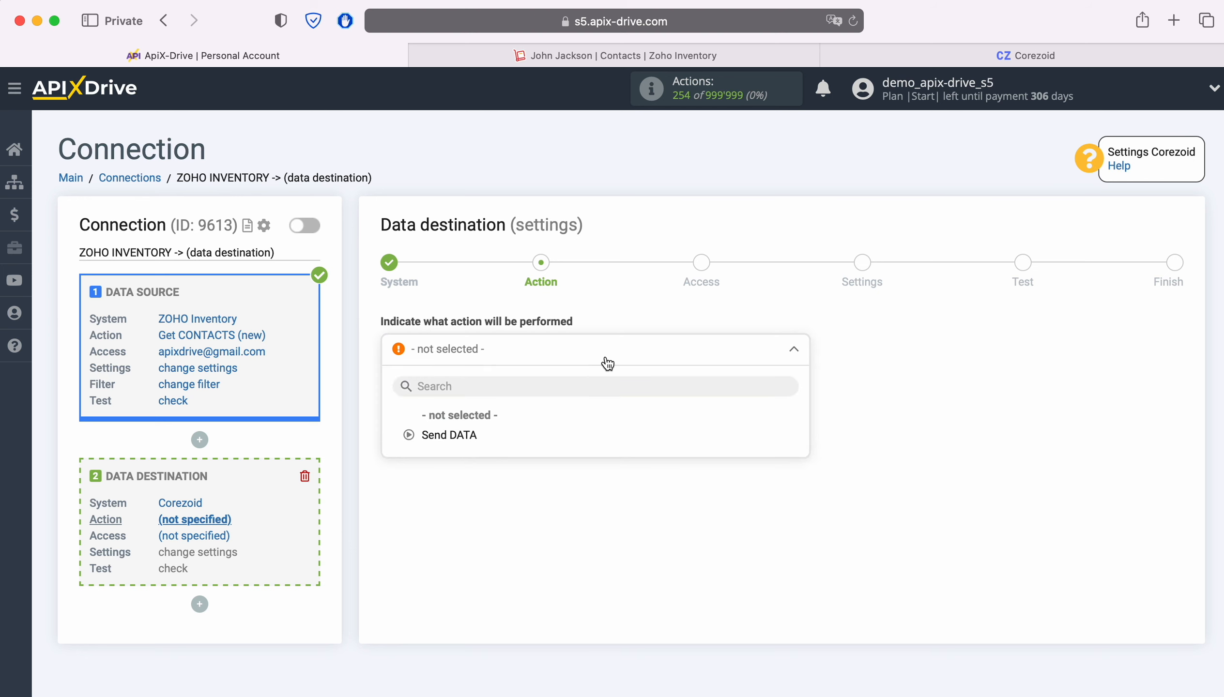
pyautogui.click(488, 433)
pyautogui.click(473, 428)
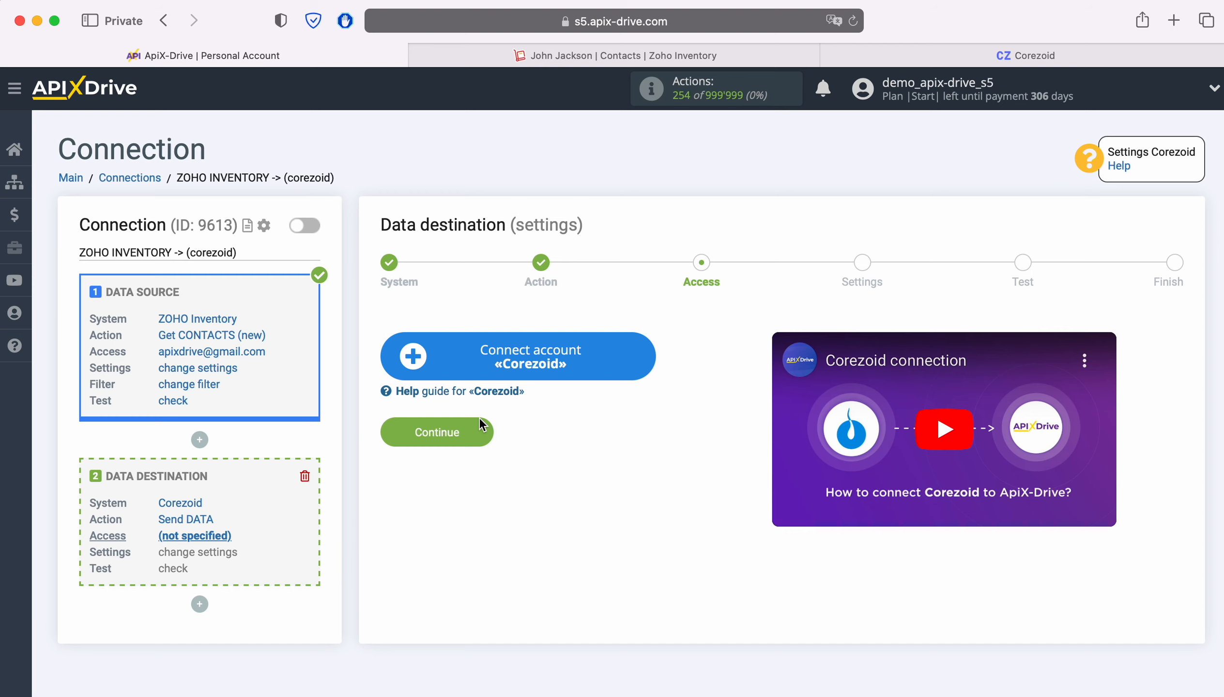
pyautogui.click(636, 365)
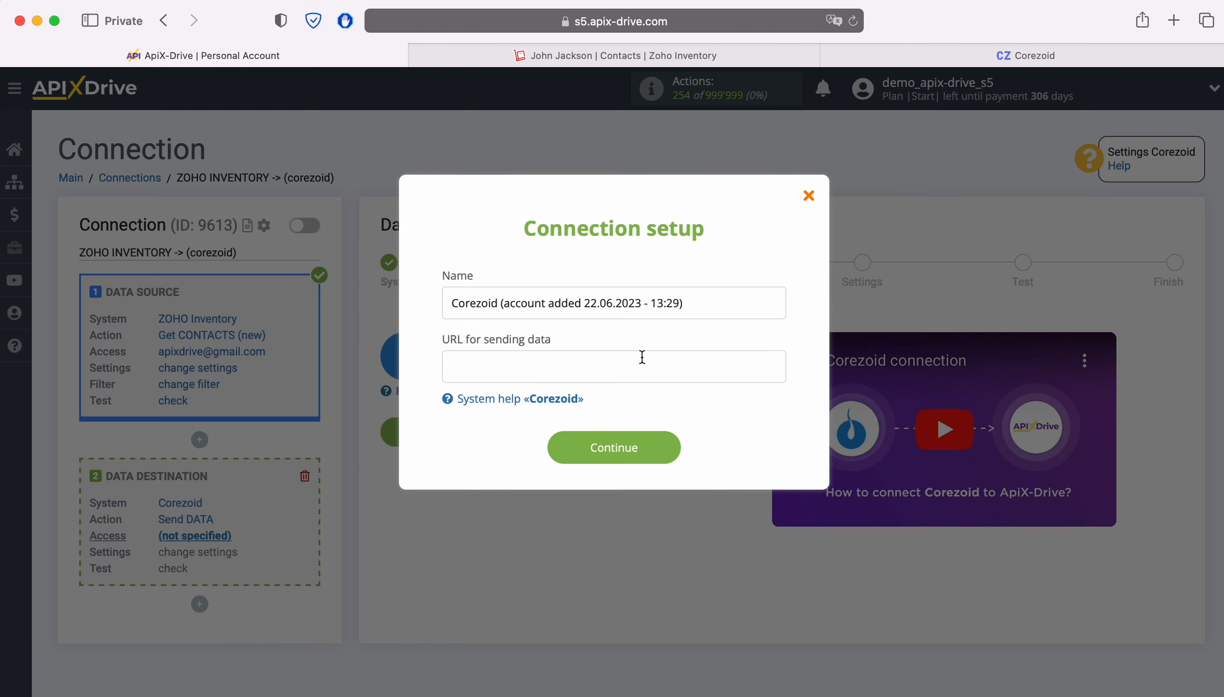
pyautogui.moveTo(696, 317); pyautogui.dragTo(417, 321)
pyautogui.click(418, 320)
pyautogui.click(863, 63)
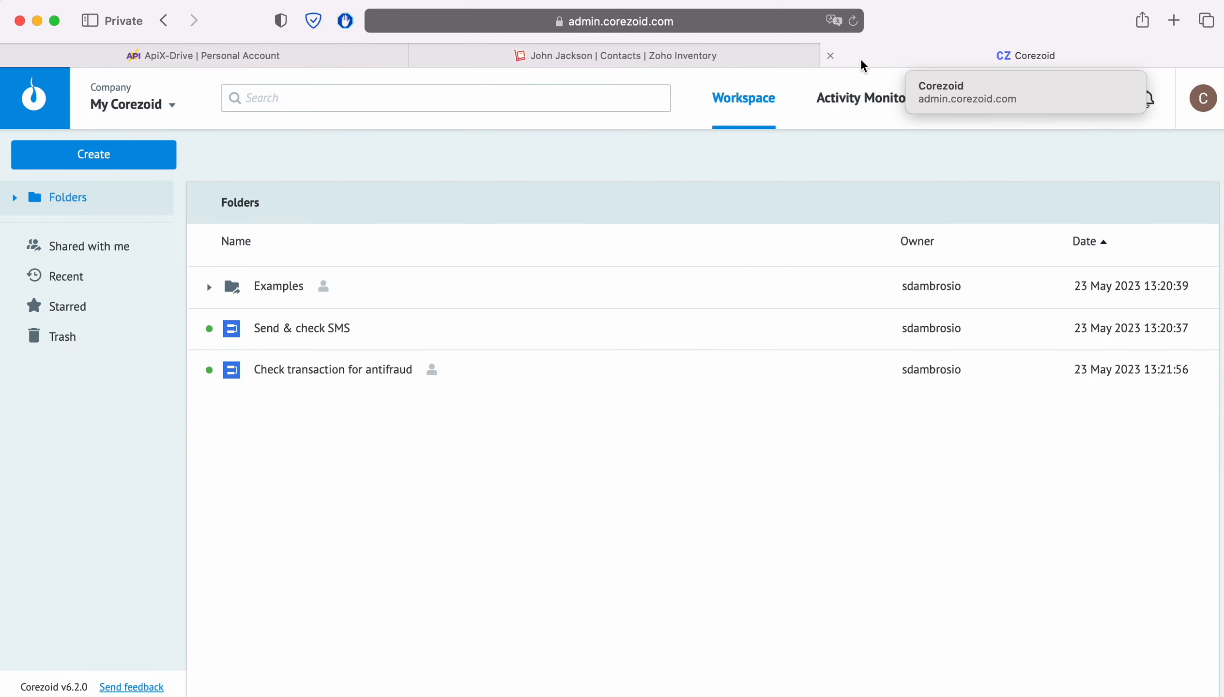
# Create a new Corezoid process named 'ApiX-Drive'
pyautogui.click(126, 154)
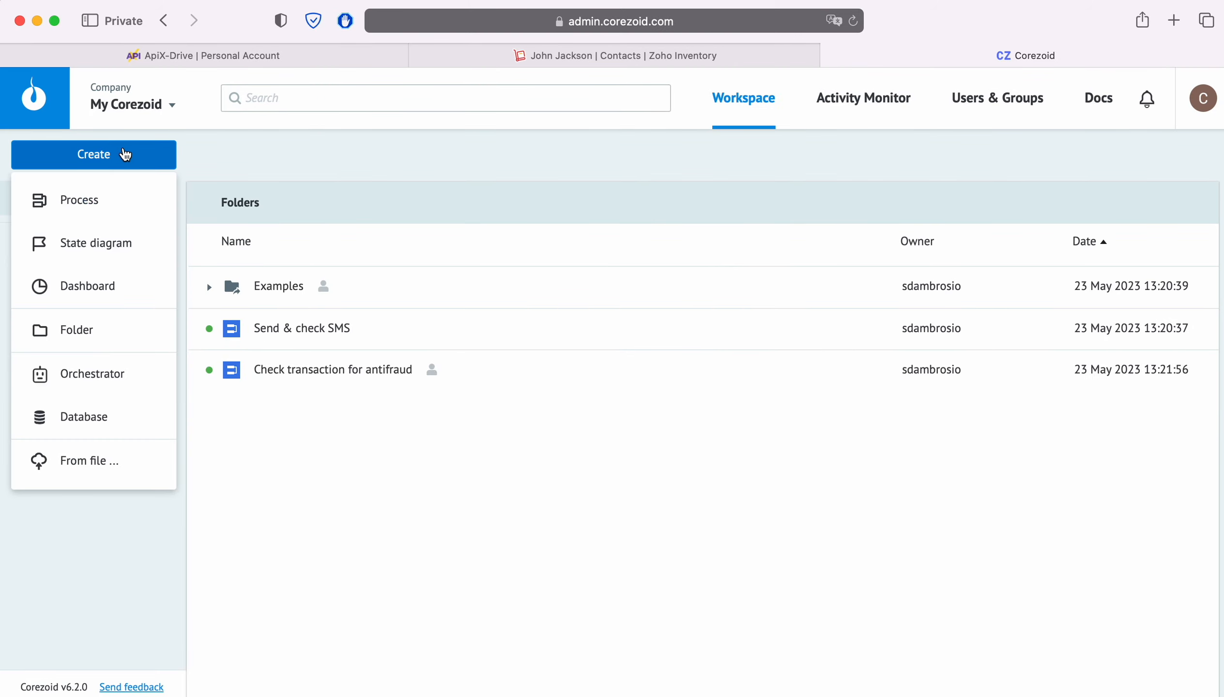
pyautogui.click(110, 199)
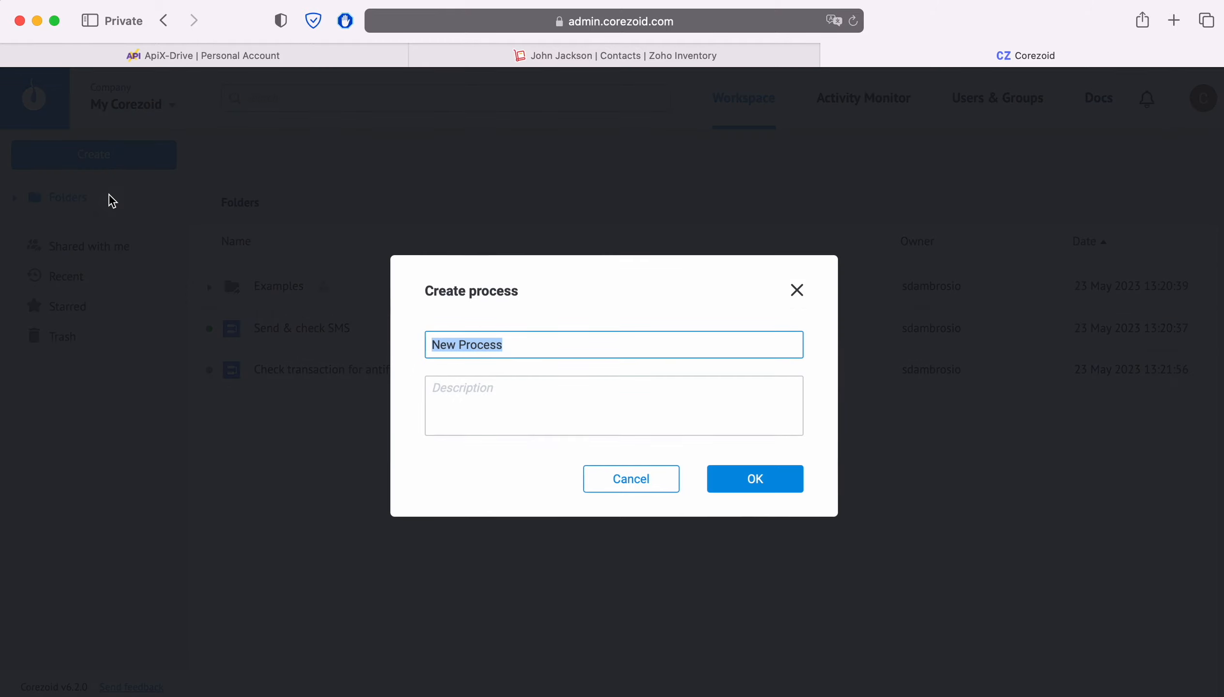
pyautogui.write('ApiX-Drive')
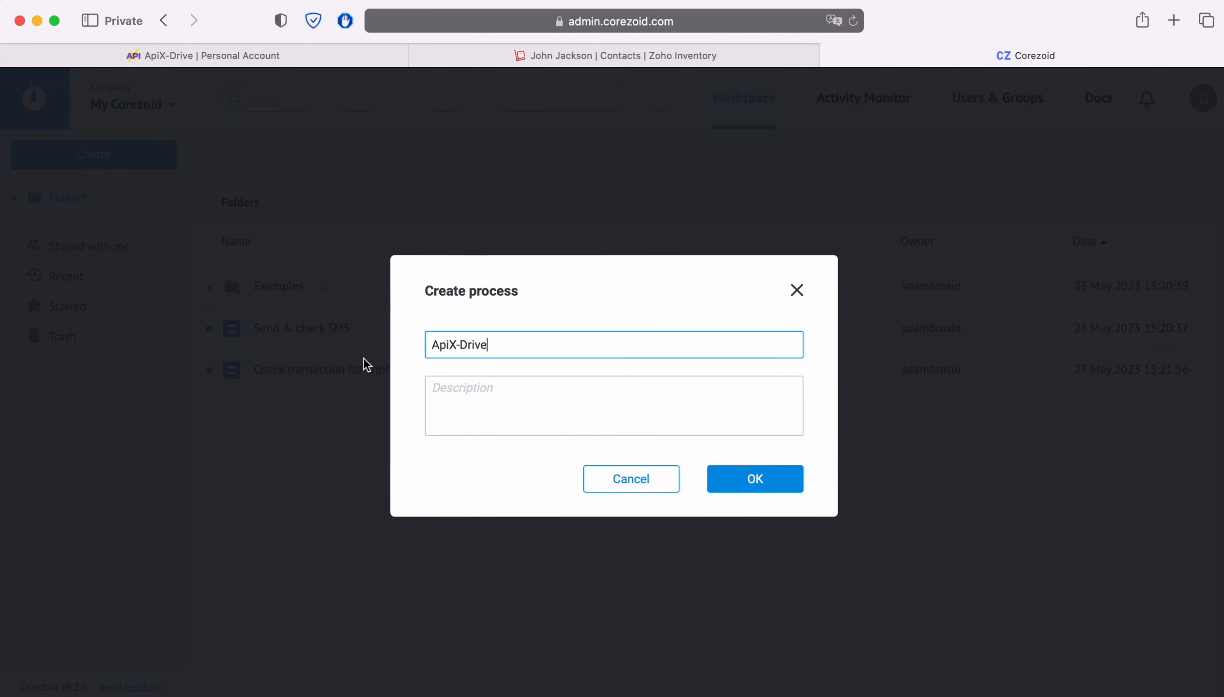
pyautogui.click(772, 486)
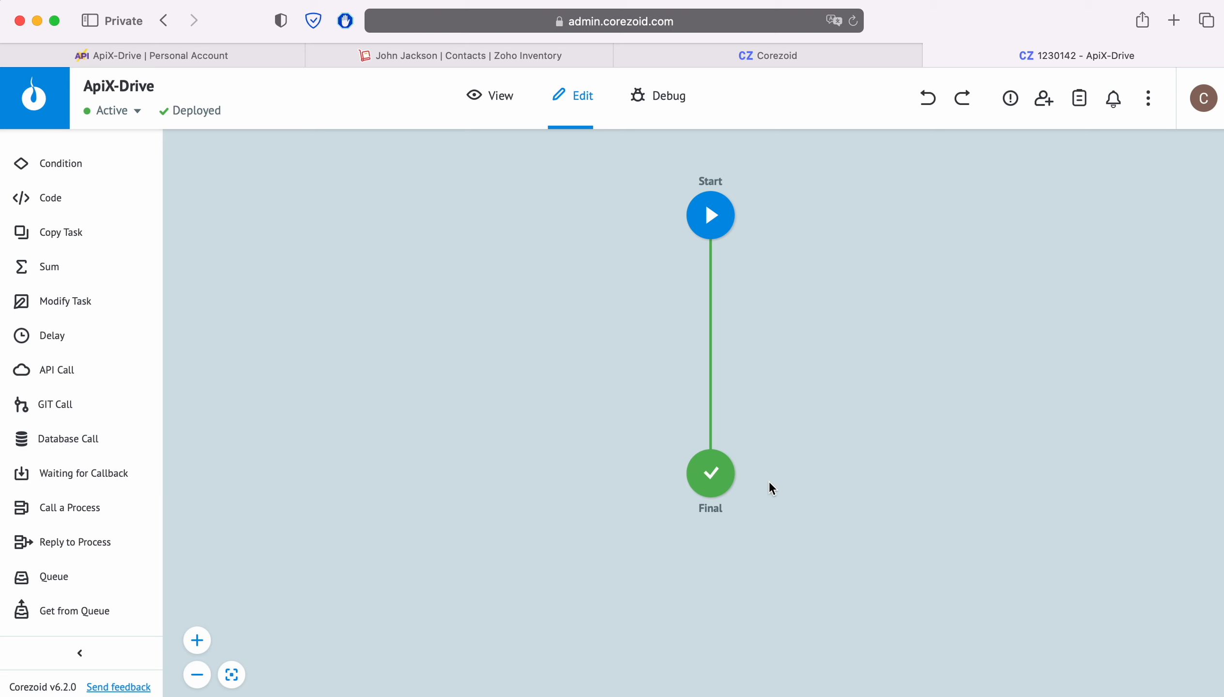
# Copy the Start node's JSON webhook link and return to ApiX-Drive
pyautogui.click(717, 220)
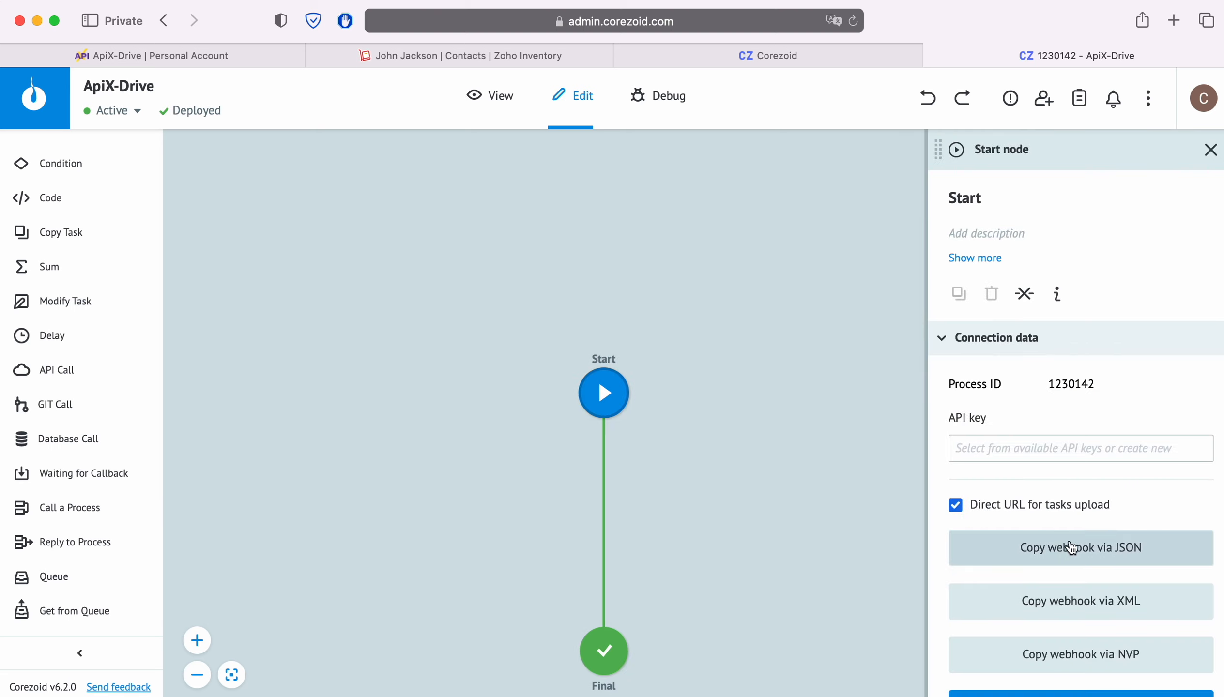
pyautogui.click(1077, 551)
pyautogui.click(227, 57)
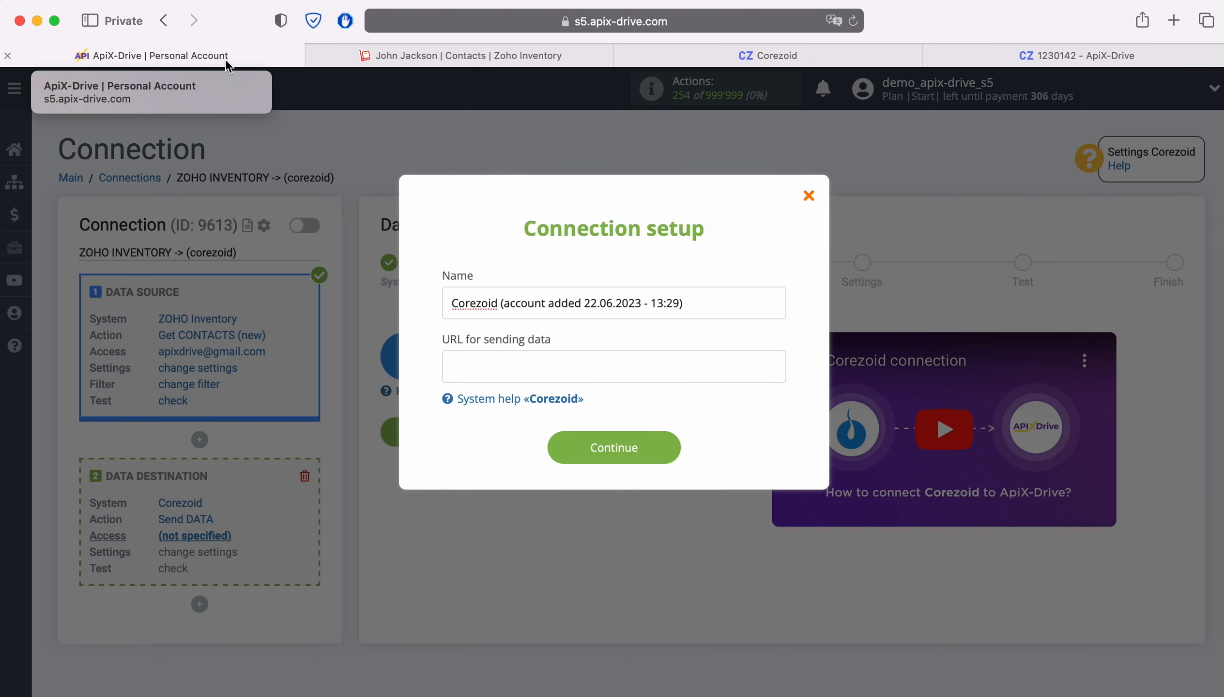
# Paste the Corezoid webhook link as the URL and save the account
pyautogui.rightClick(482, 374)
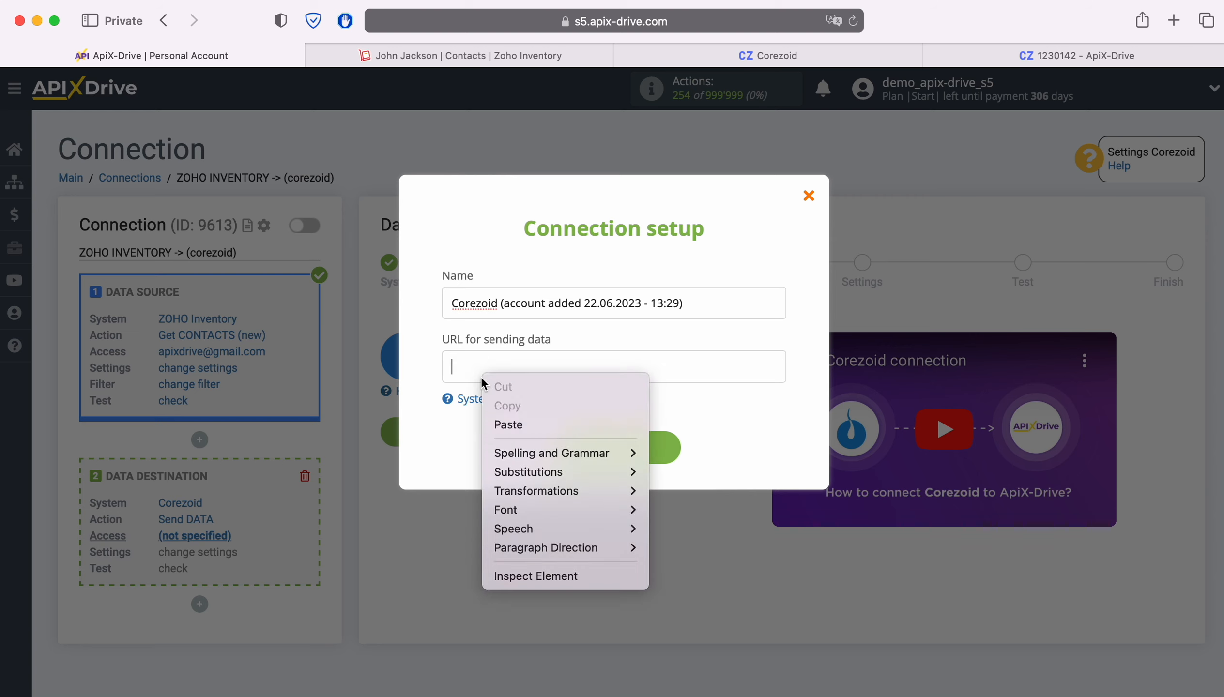
pyautogui.click(520, 423)
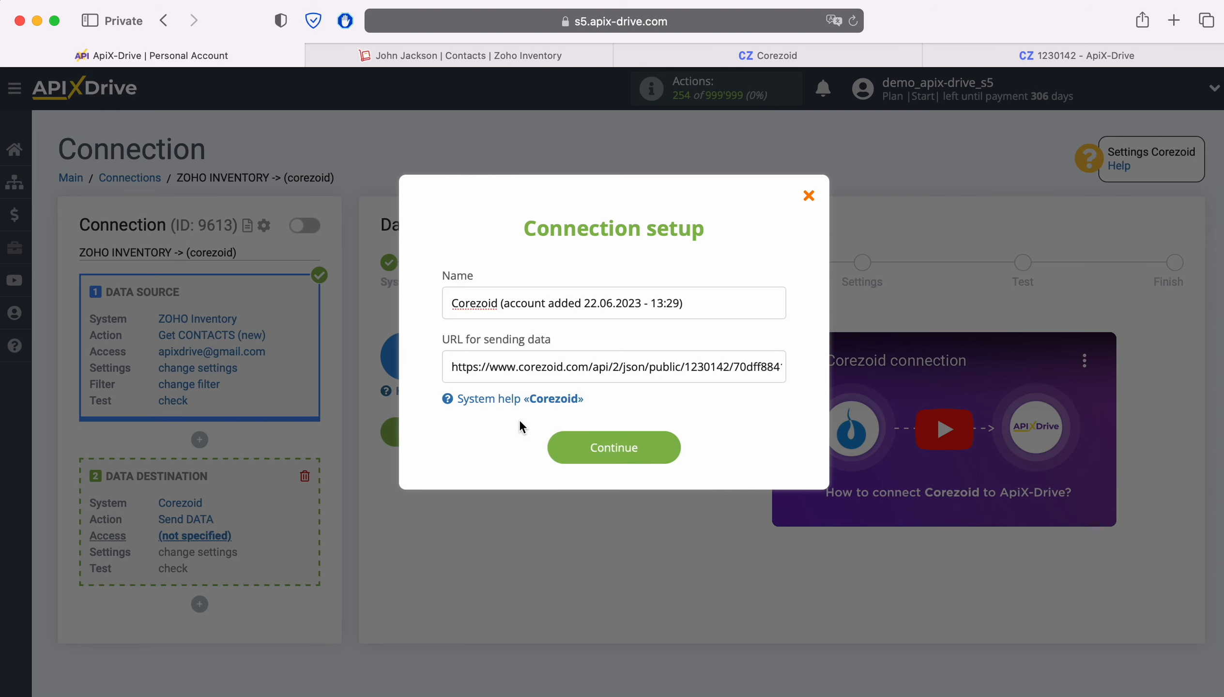
pyautogui.click(664, 451)
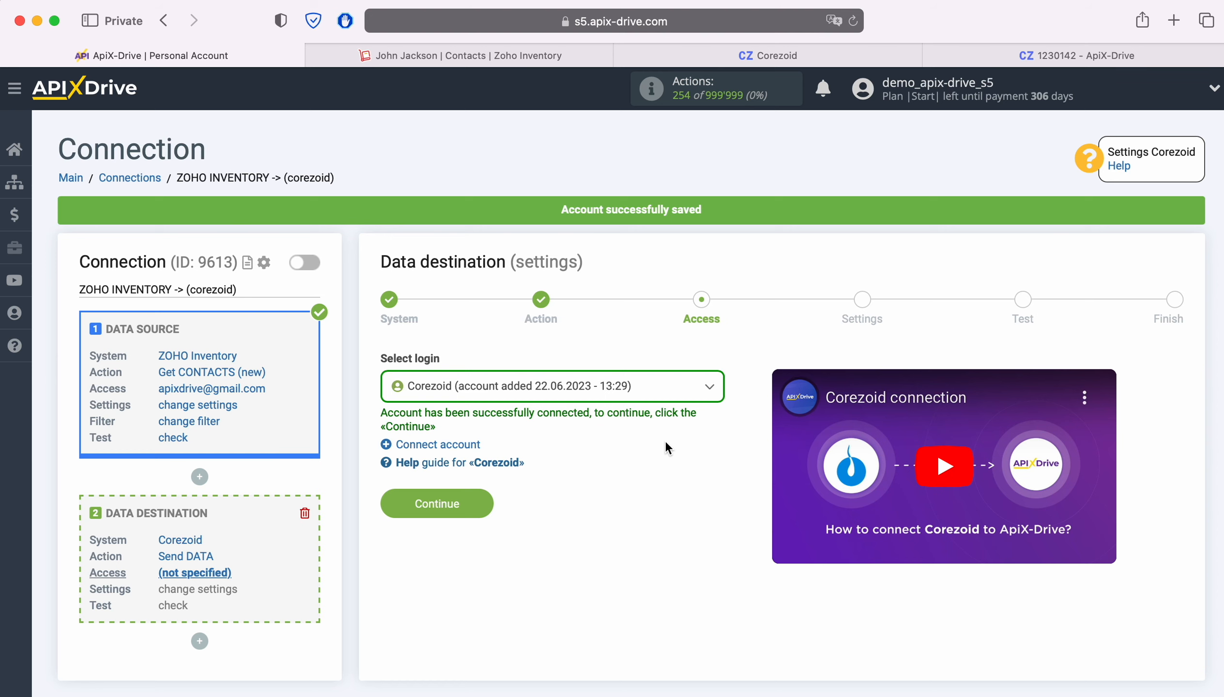
# Select the saved Corezoid account as the login and proceed to settings
pyautogui.click(654, 388)
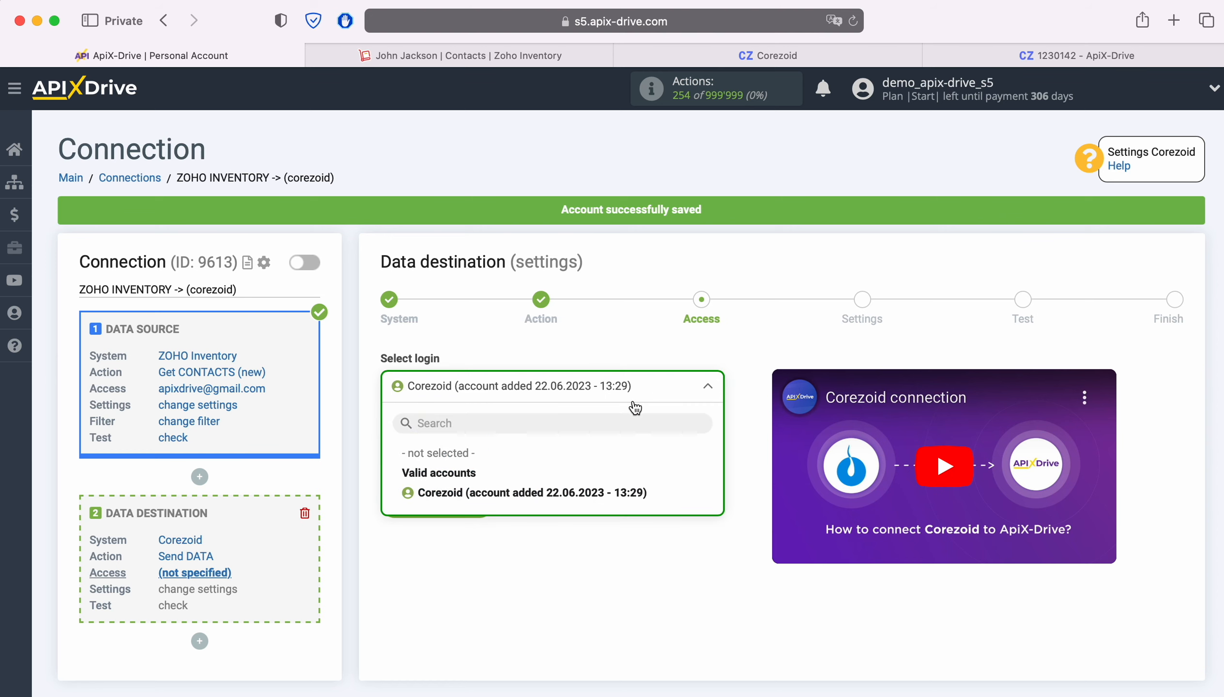
pyautogui.click(589, 492)
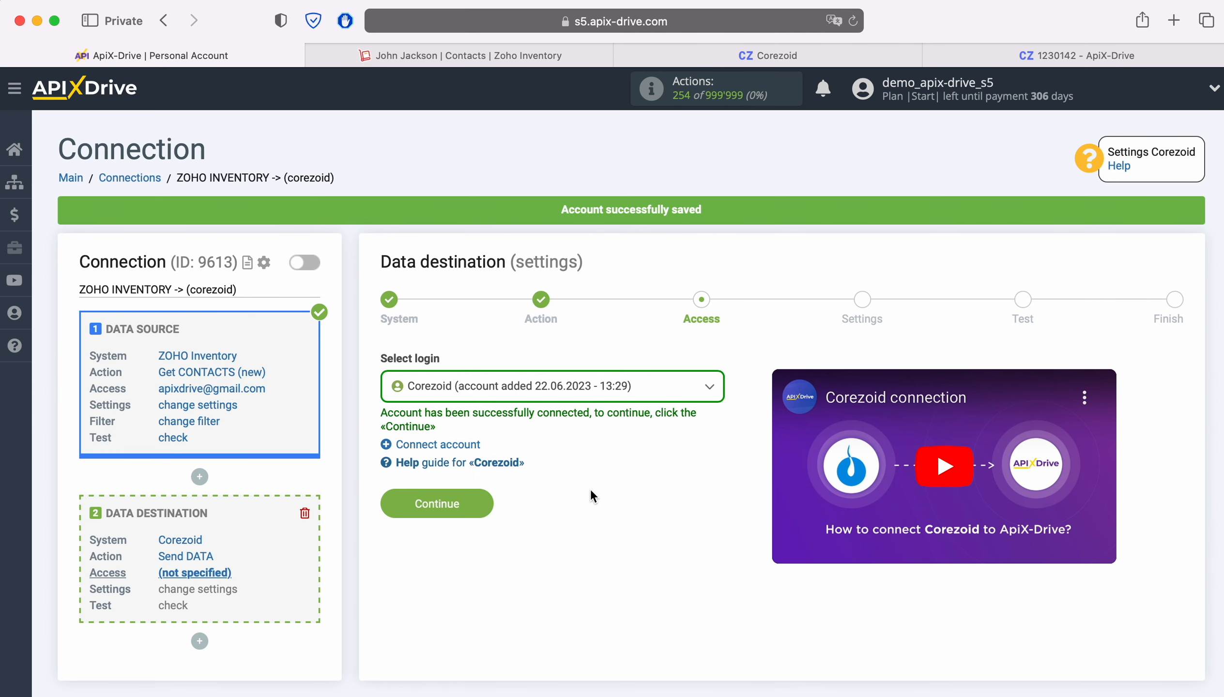
pyautogui.click(485, 503)
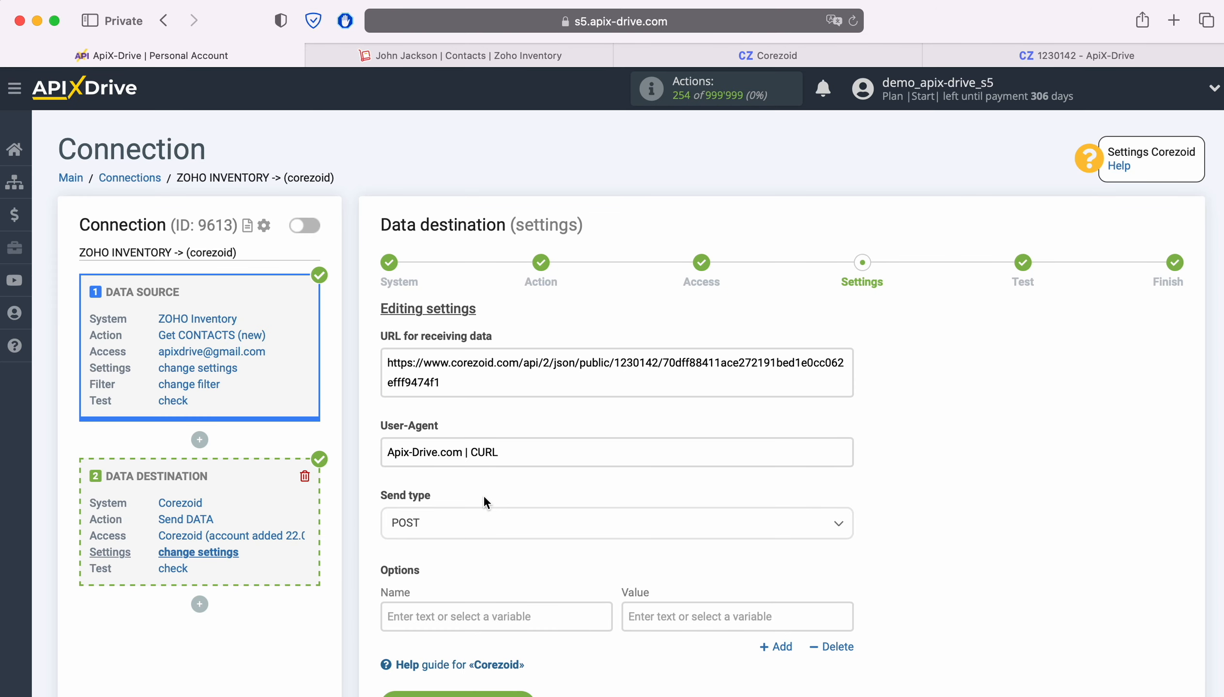
# Choose POST json as the Corezoid send type
pyautogui.click(465, 525)
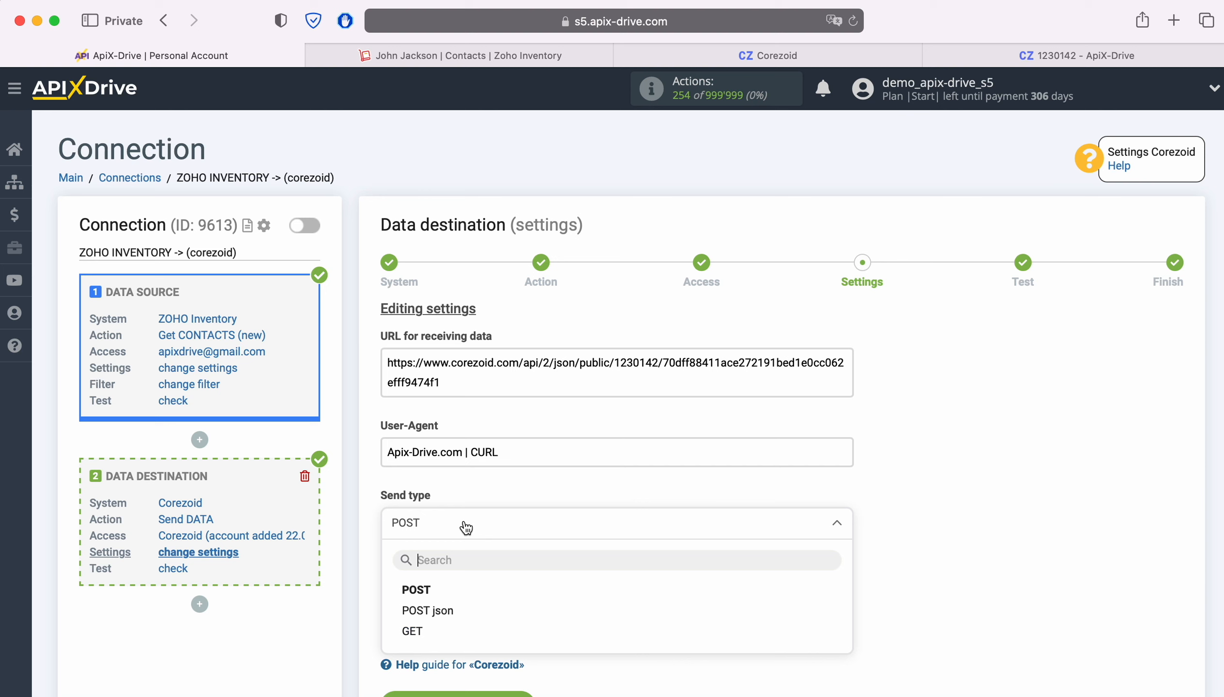
pyautogui.click(440, 611)
pyautogui.scroll(-4, 573, 517)
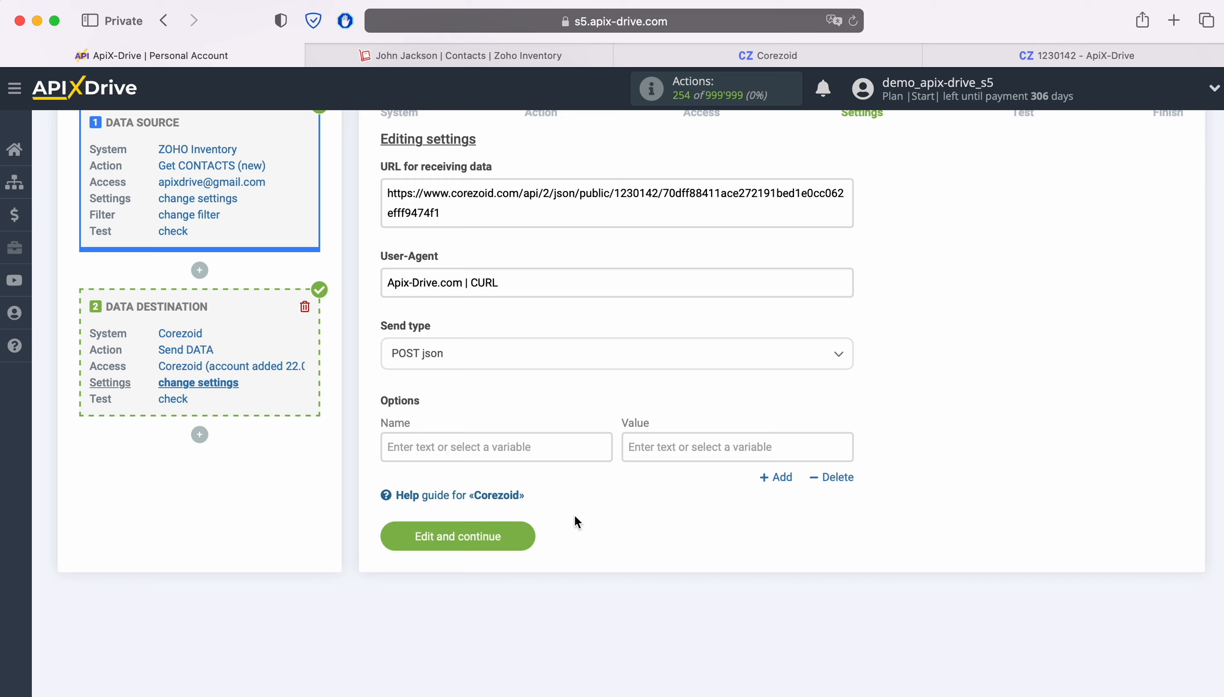
# Add a 'name' option mapped to the contact's First name
pyautogui.click(518, 445)
pyautogui.scroll(-5, 515, 447)
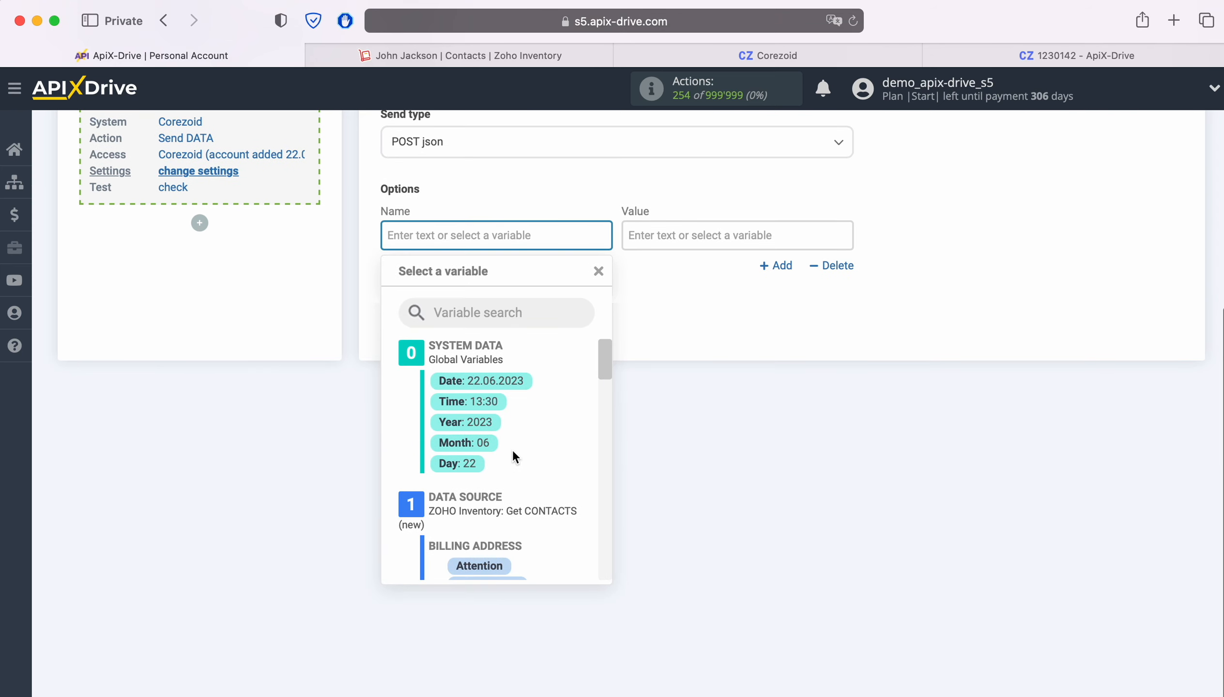
pyautogui.write('name')
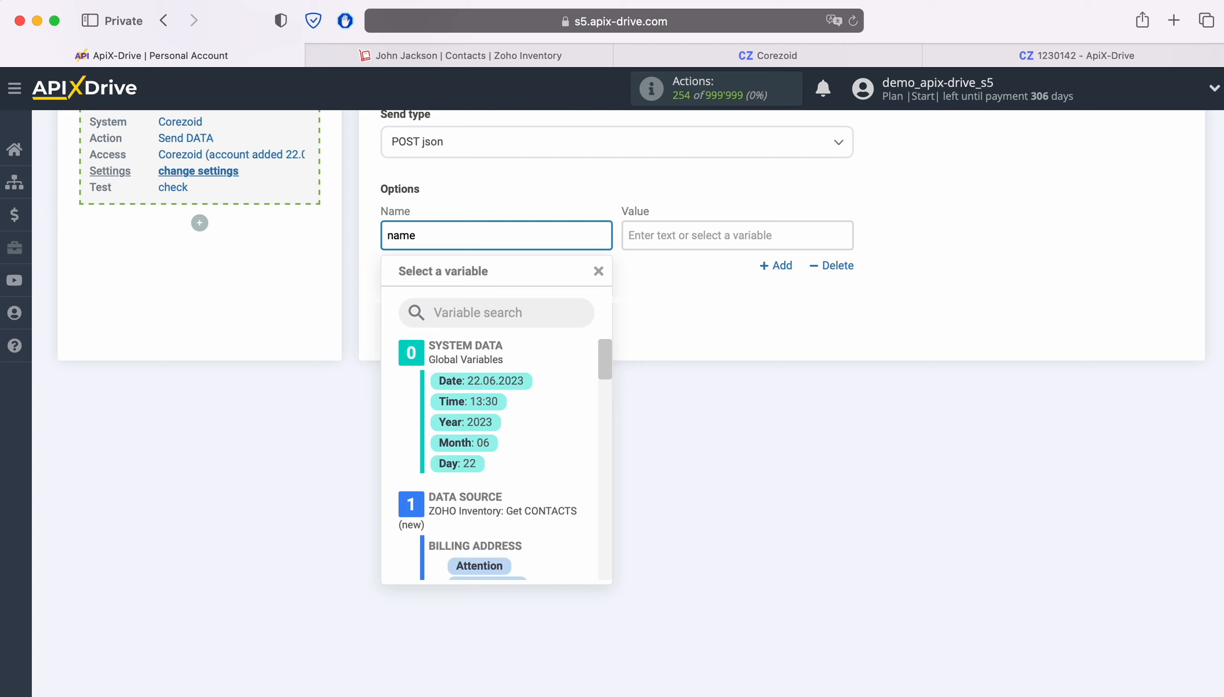
pyautogui.click(714, 350)
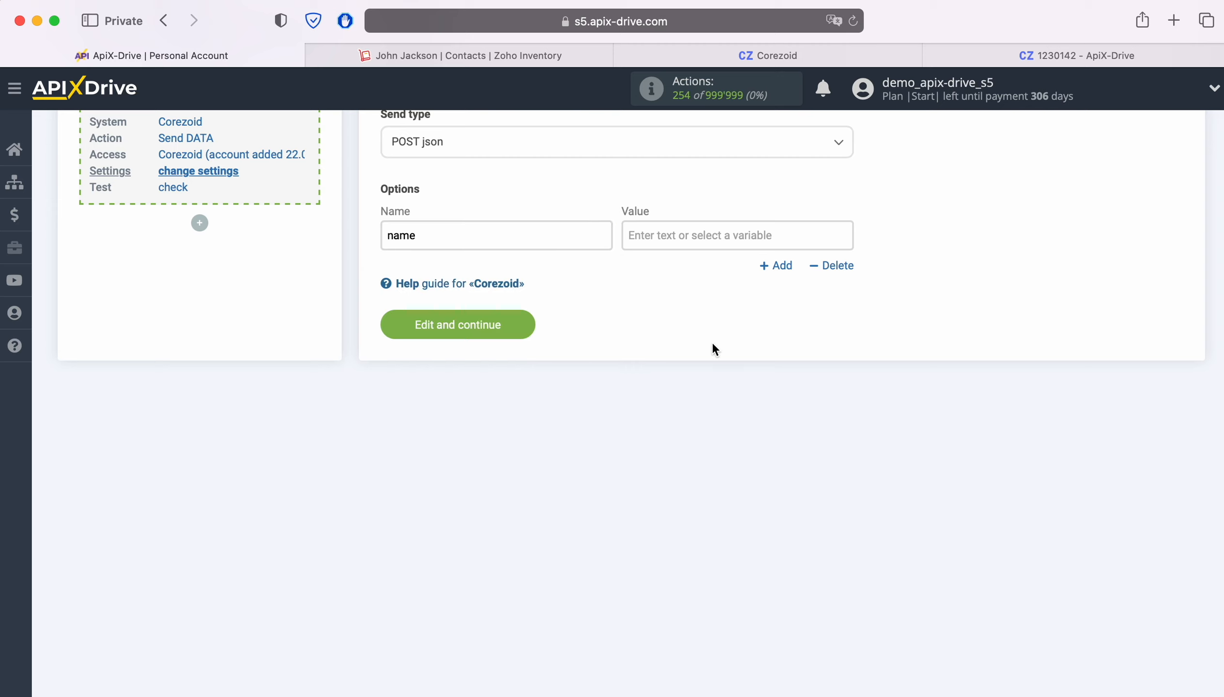
pyautogui.click(669, 235)
pyautogui.scroll(-5, 828, 438)
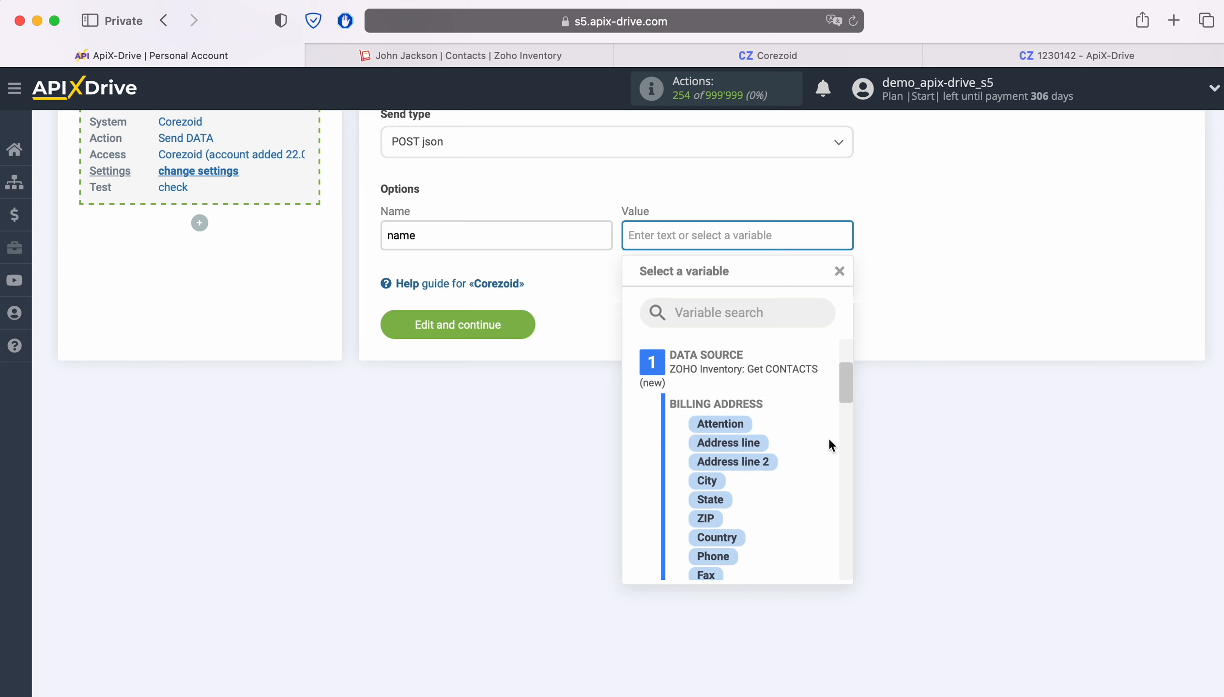
pyautogui.scroll(-3, 822, 443)
pyautogui.scroll(-3, 822, 443)
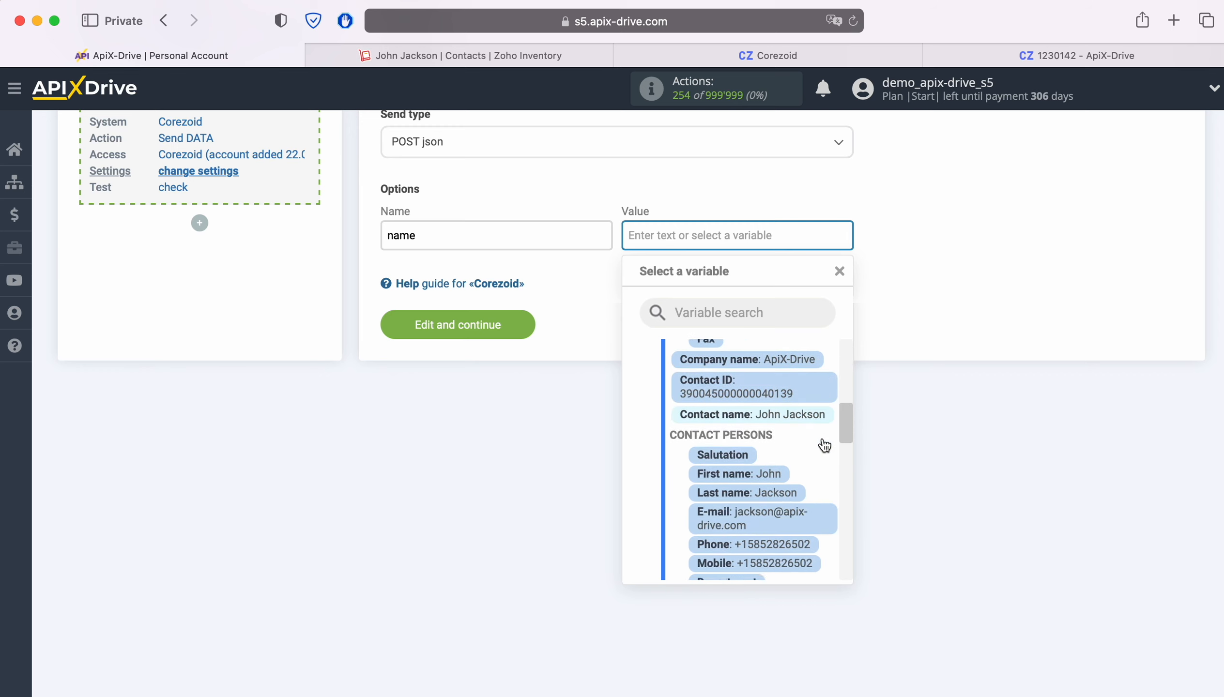
pyautogui.click(776, 454)
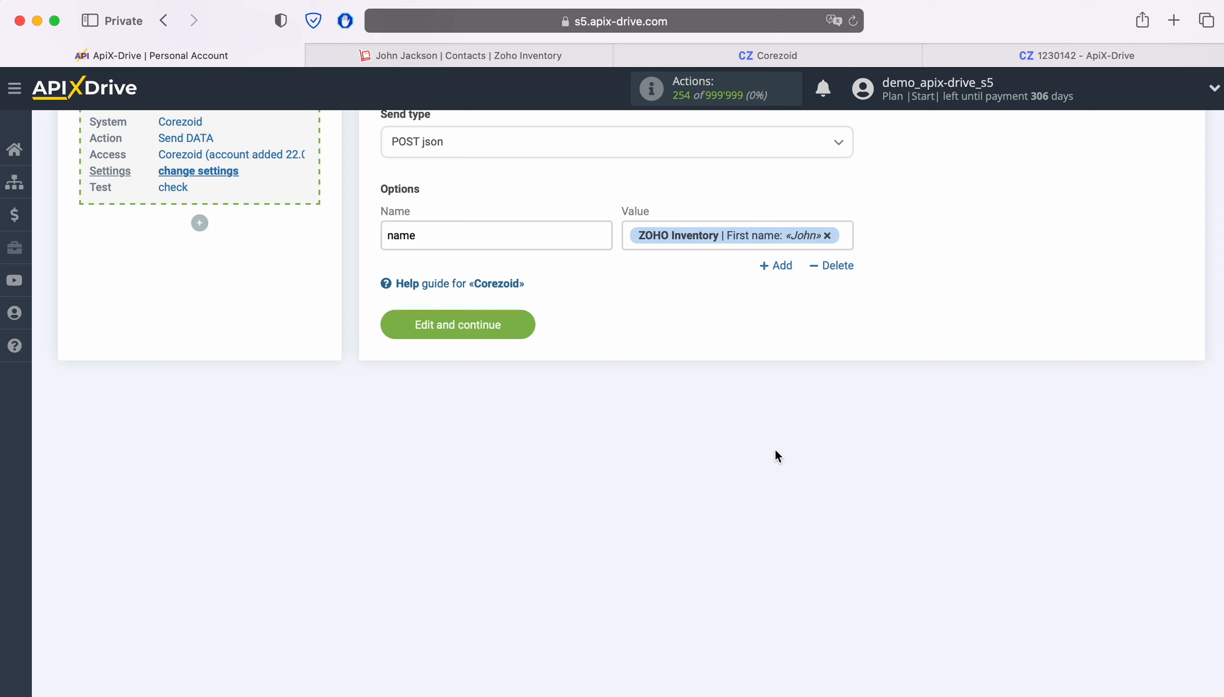
# Add an 'email' option mapped to the contact's E-mail
pyautogui.click(777, 268)
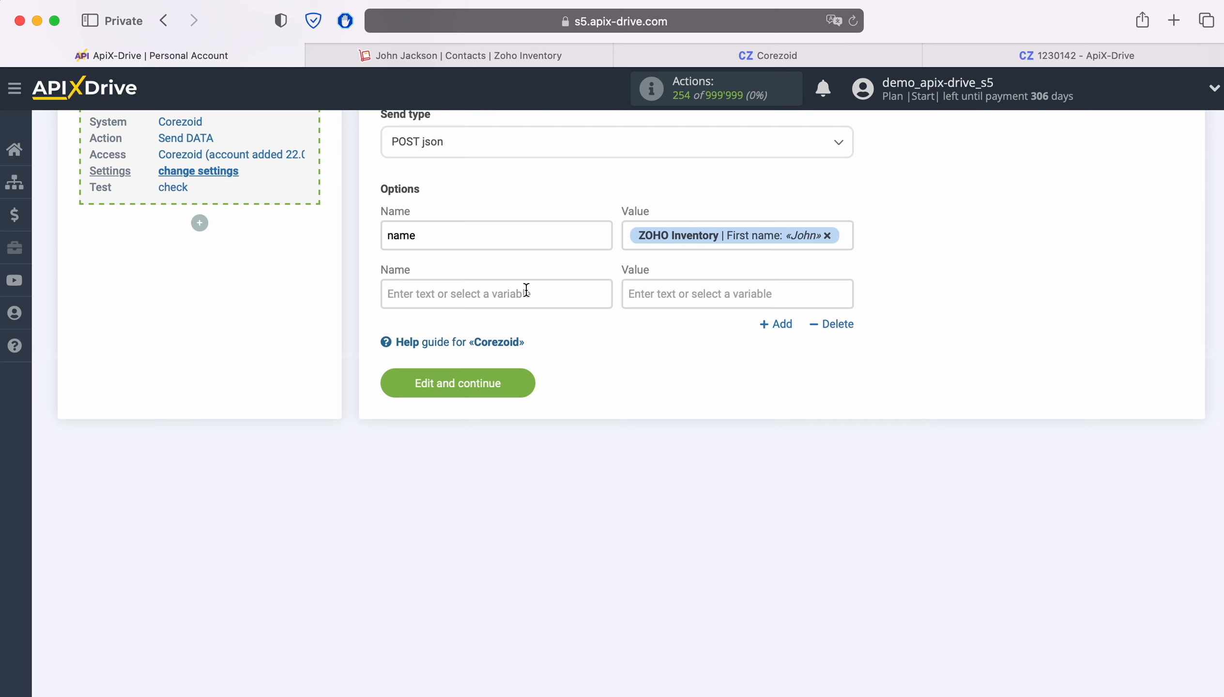
pyautogui.click(454, 293)
pyautogui.write('email')
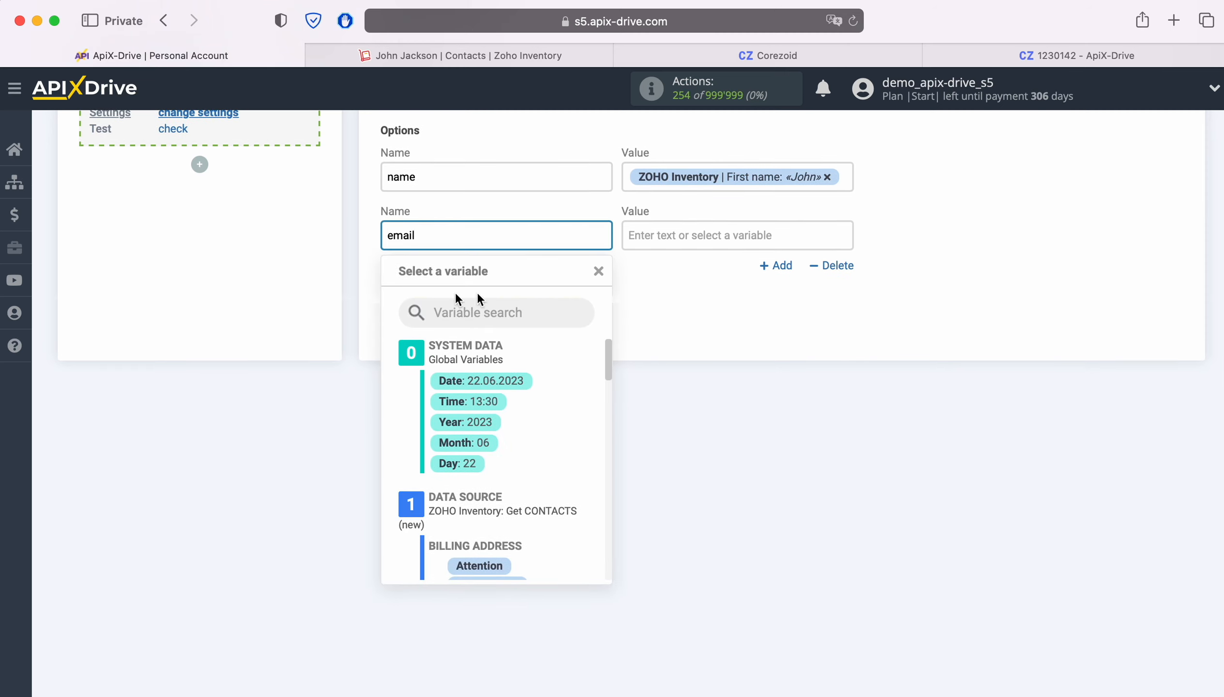
pyautogui.click(677, 237)
pyautogui.scroll(-3, 822, 445)
pyautogui.scroll(-5, 822, 448)
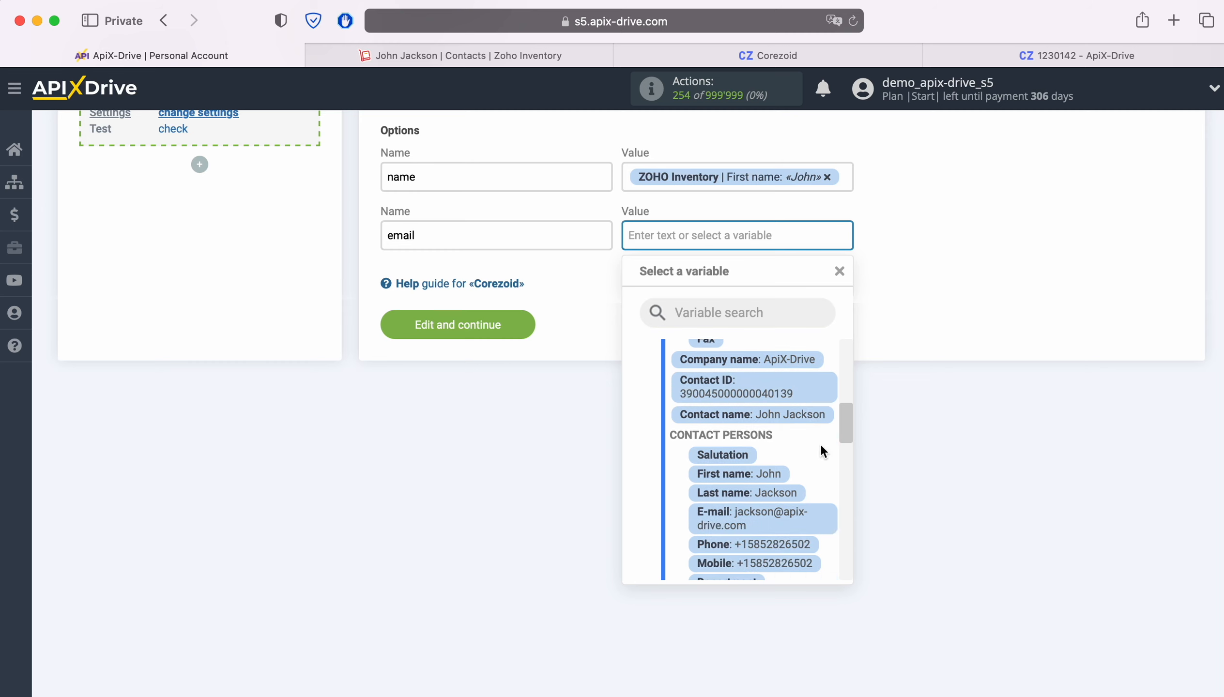
pyautogui.click(771, 510)
# Add a 'phone' option mapped to the contact's Phone and continue to testing
pyautogui.click(782, 286)
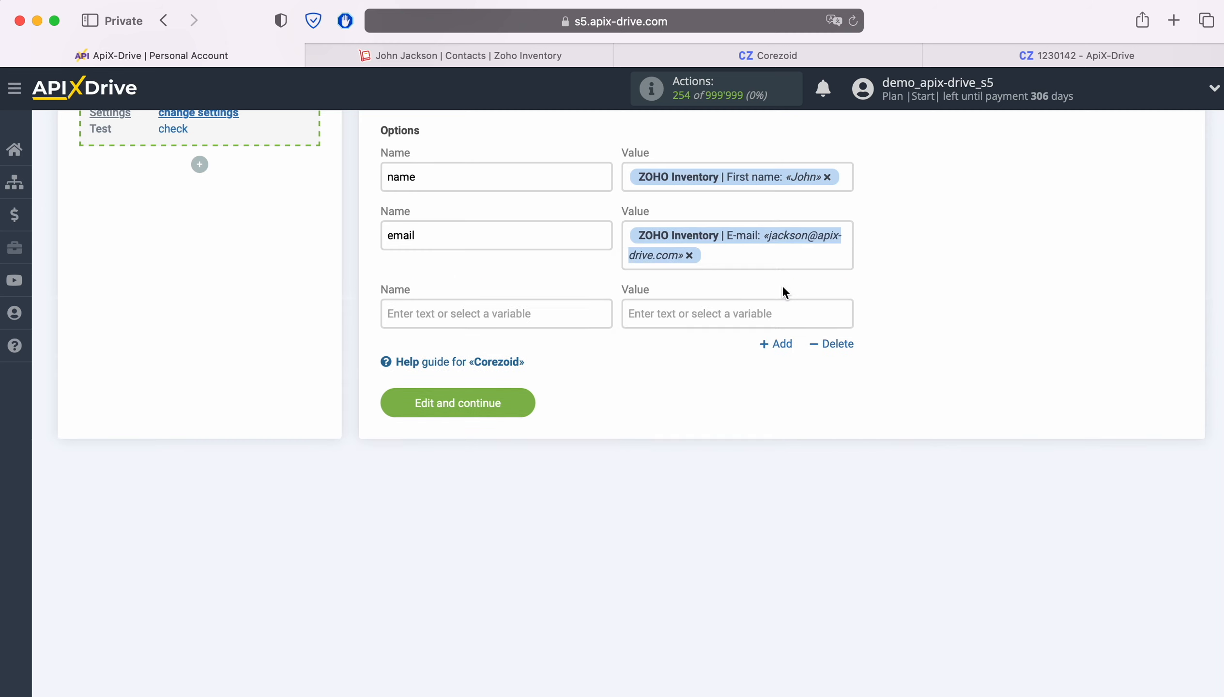
pyautogui.click(593, 311)
pyautogui.write('phone')
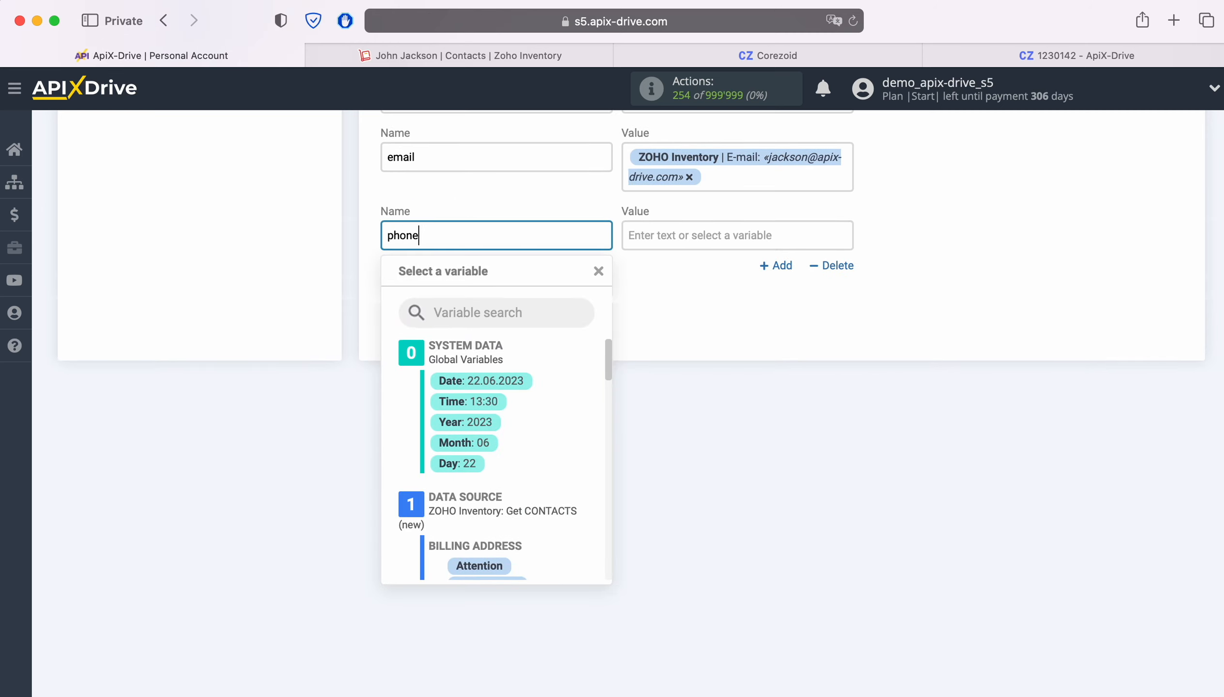
pyautogui.click(700, 238)
pyautogui.scroll(-3, 774, 433)
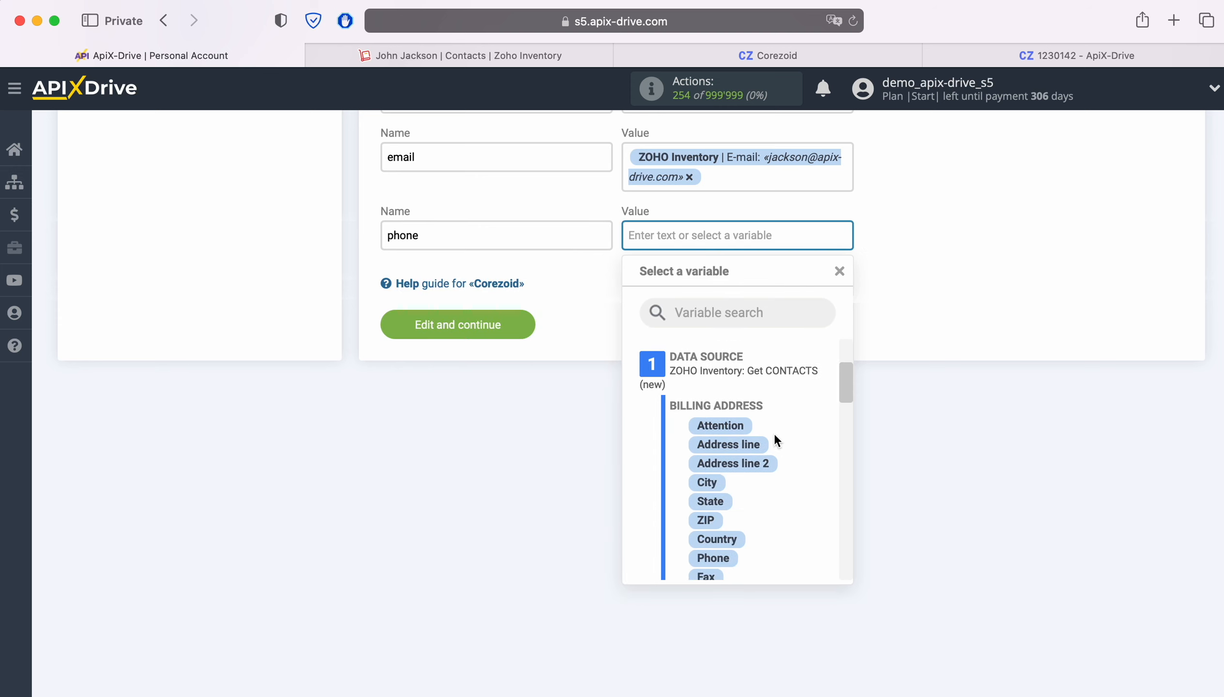
pyautogui.scroll(-5, 774, 433)
pyautogui.scroll(-1, 775, 441)
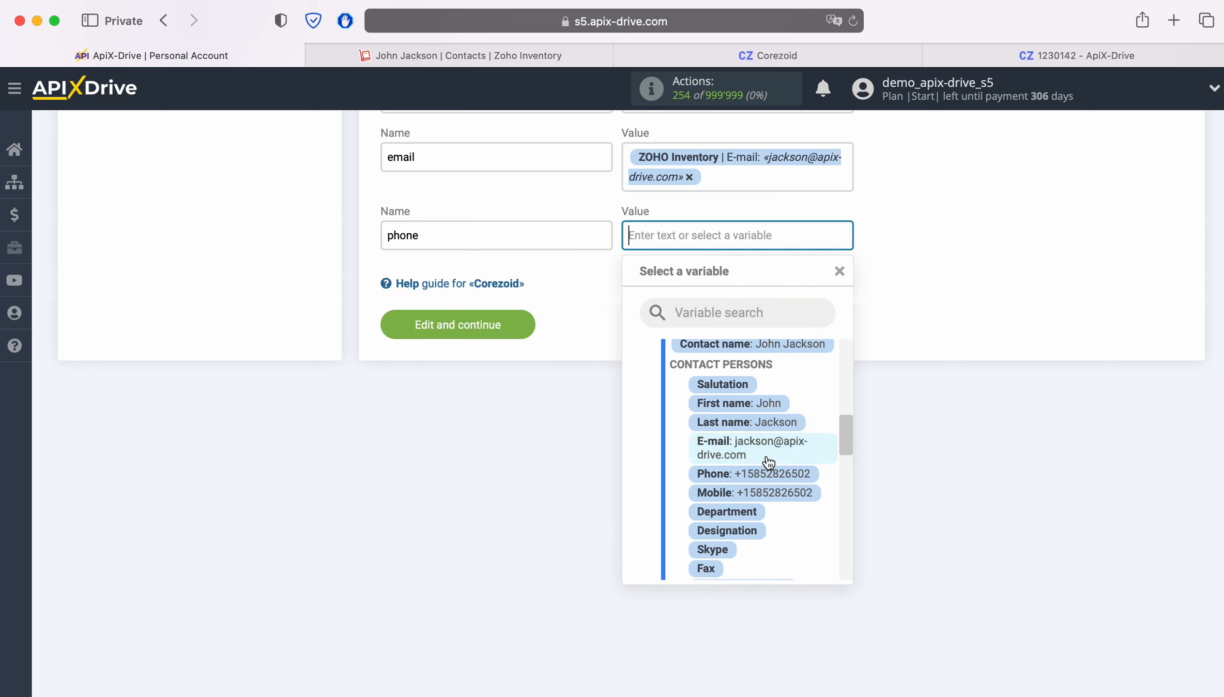
pyautogui.click(767, 472)
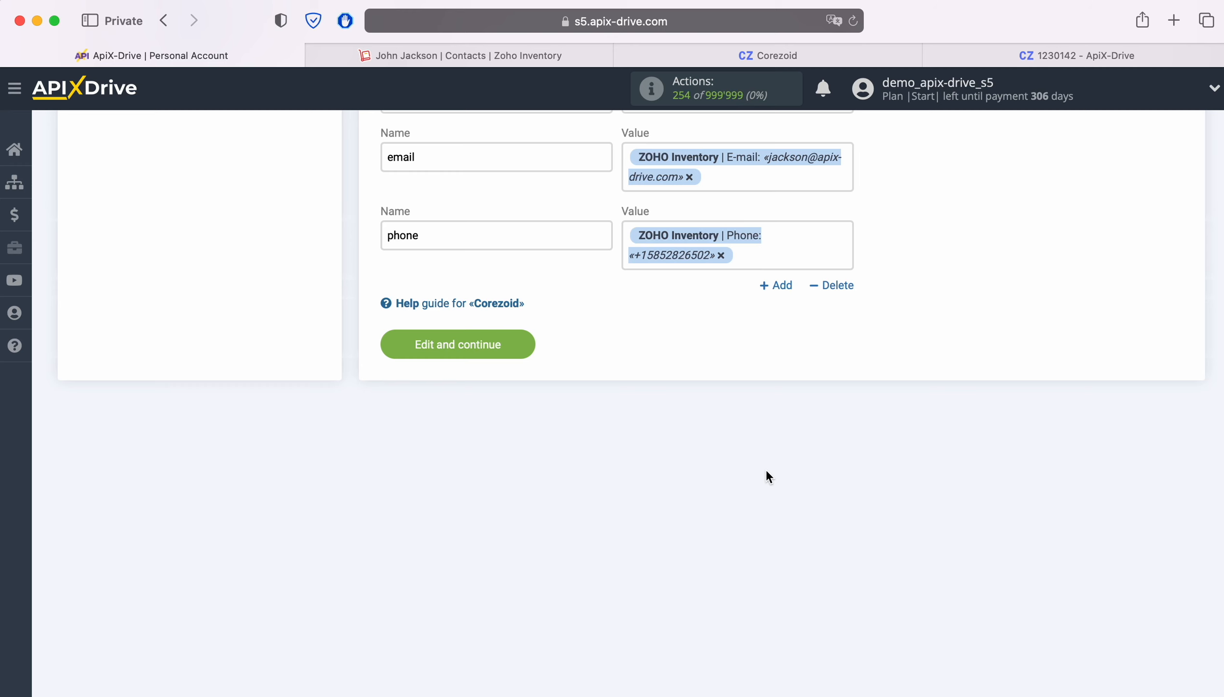
pyautogui.click(522, 346)
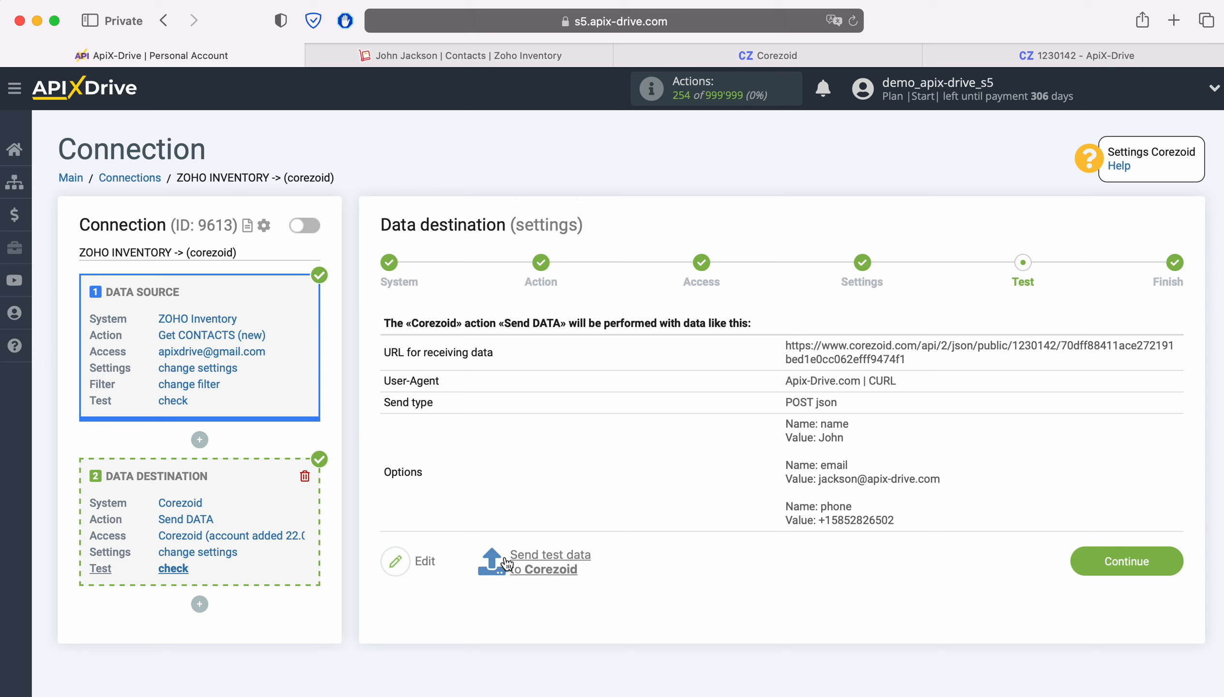
# Send the test contact data to Corezoid, then switch to the Corezoid process
pyautogui.click(548, 559)
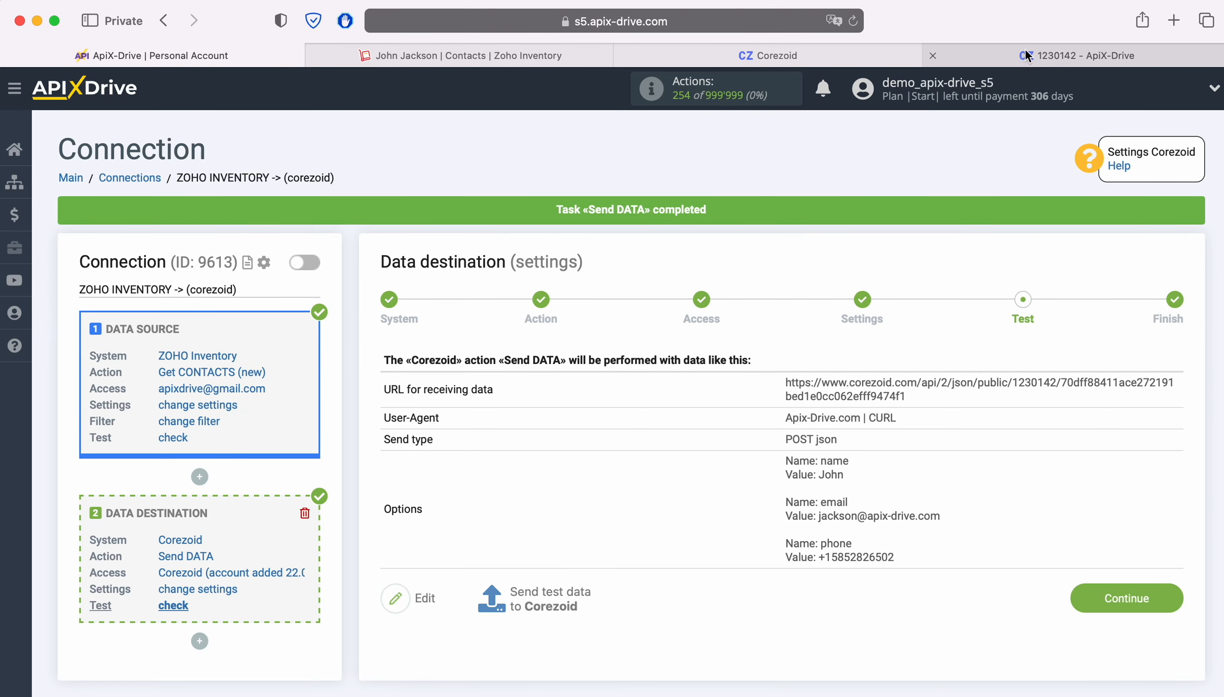
pyautogui.click(1018, 66)
# View the Final node's archive as a table showing name, email and phone, then return to ApiX-Drive
pyautogui.click(509, 99)
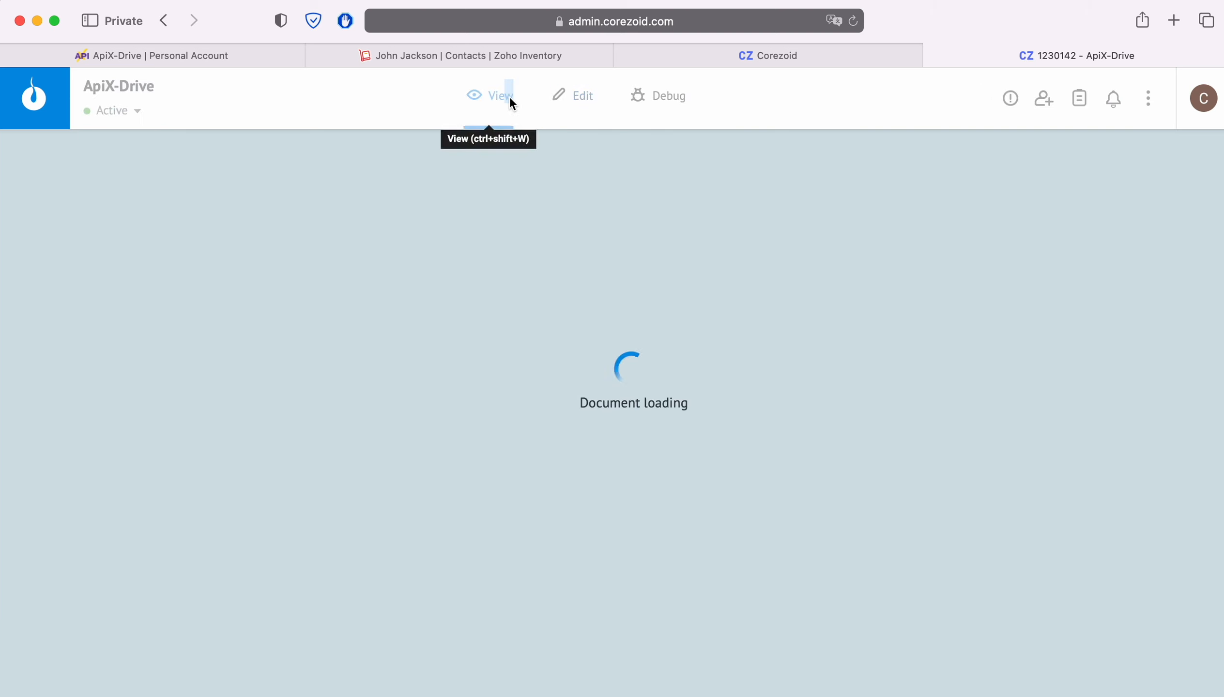
pyautogui.click(605, 650)
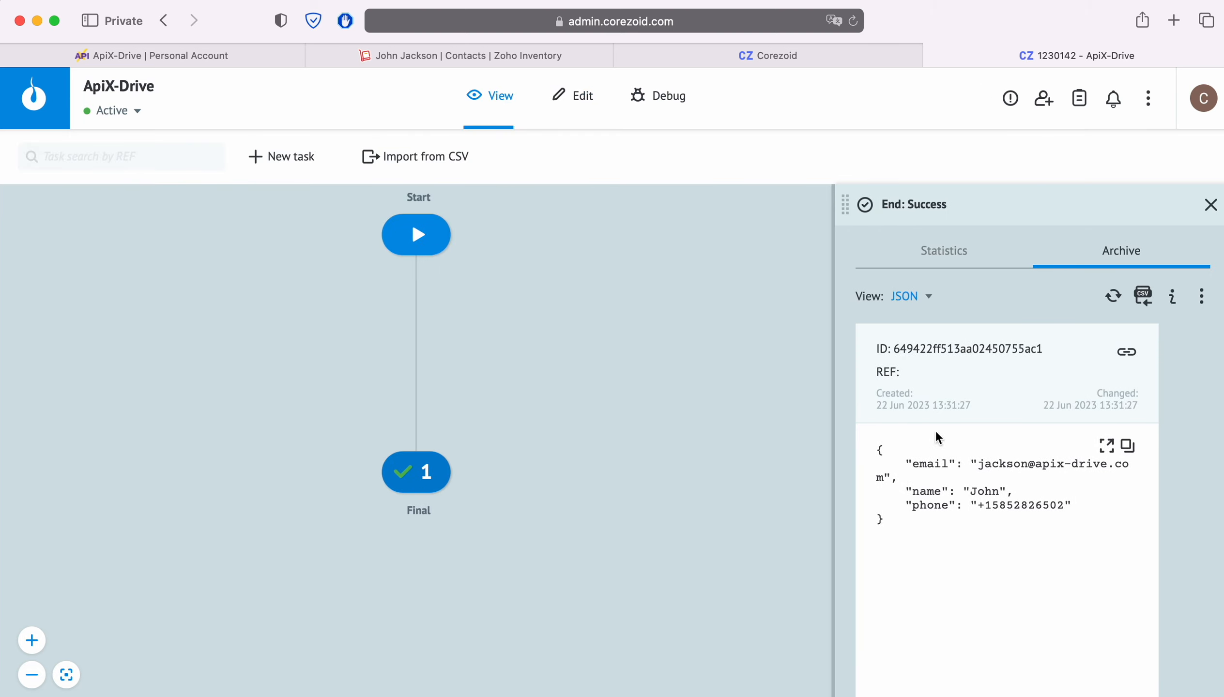
pyautogui.click(910, 299)
pyautogui.click(922, 326)
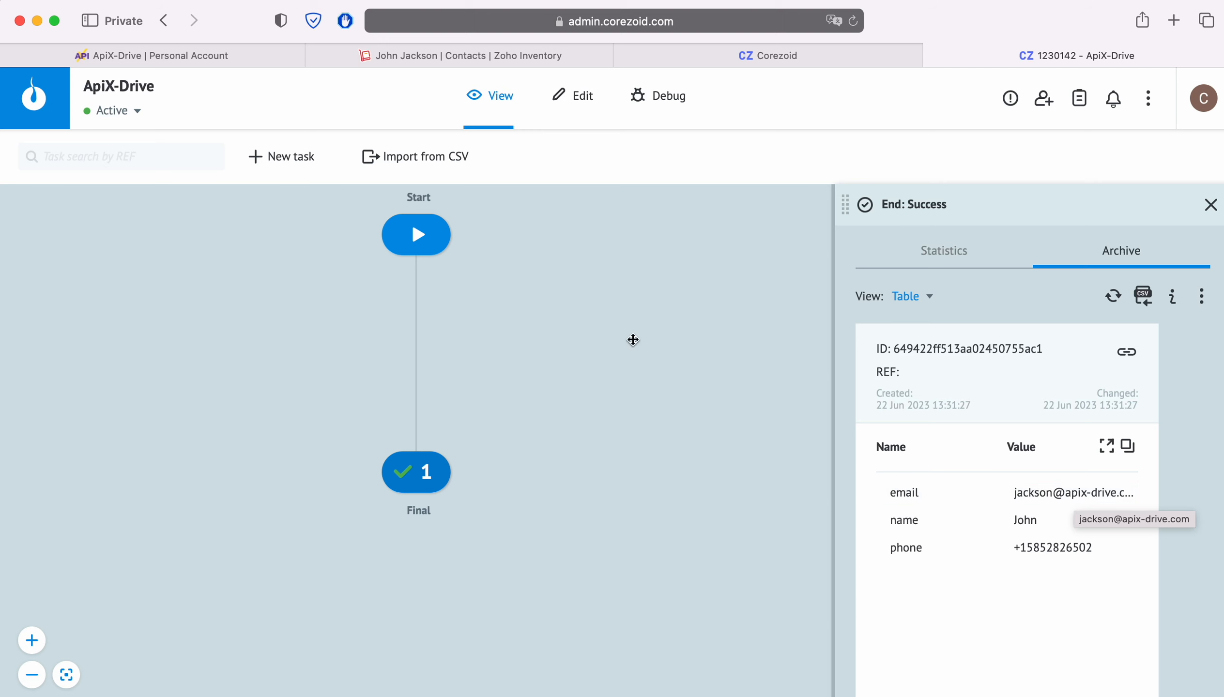
pyautogui.click(90, 53)
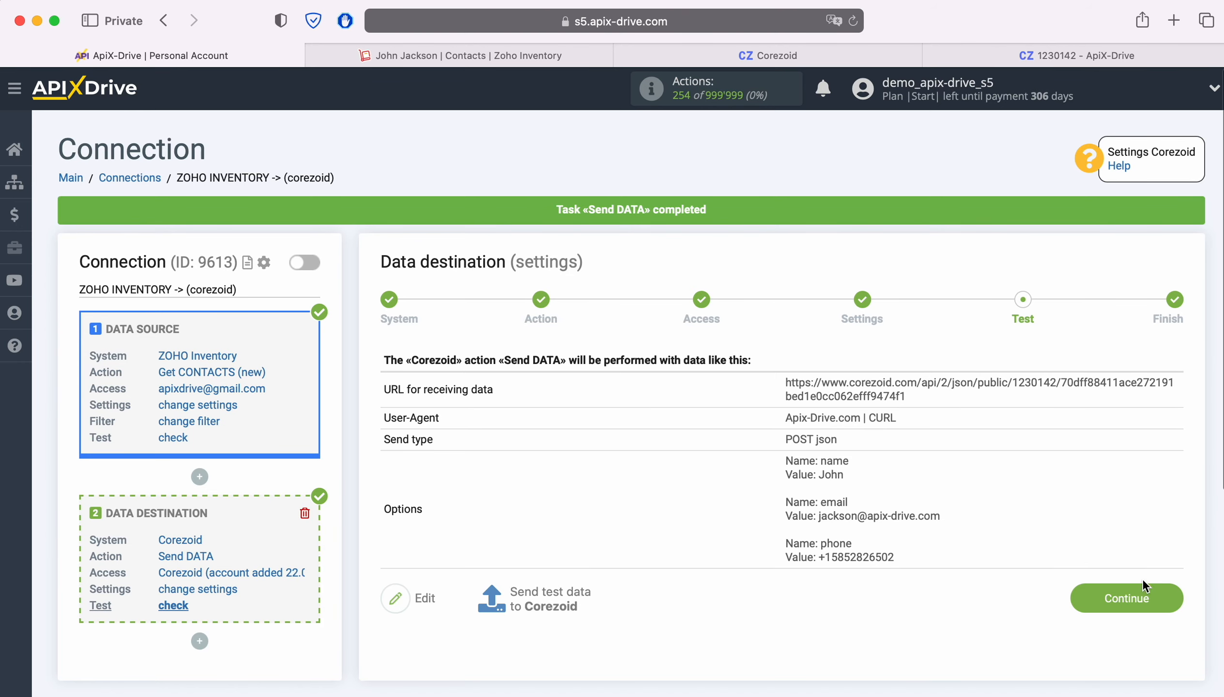
# Complete the Corezoid destination setup, enable auto-update and save a 5-minute update interval
pyautogui.click(1167, 595)
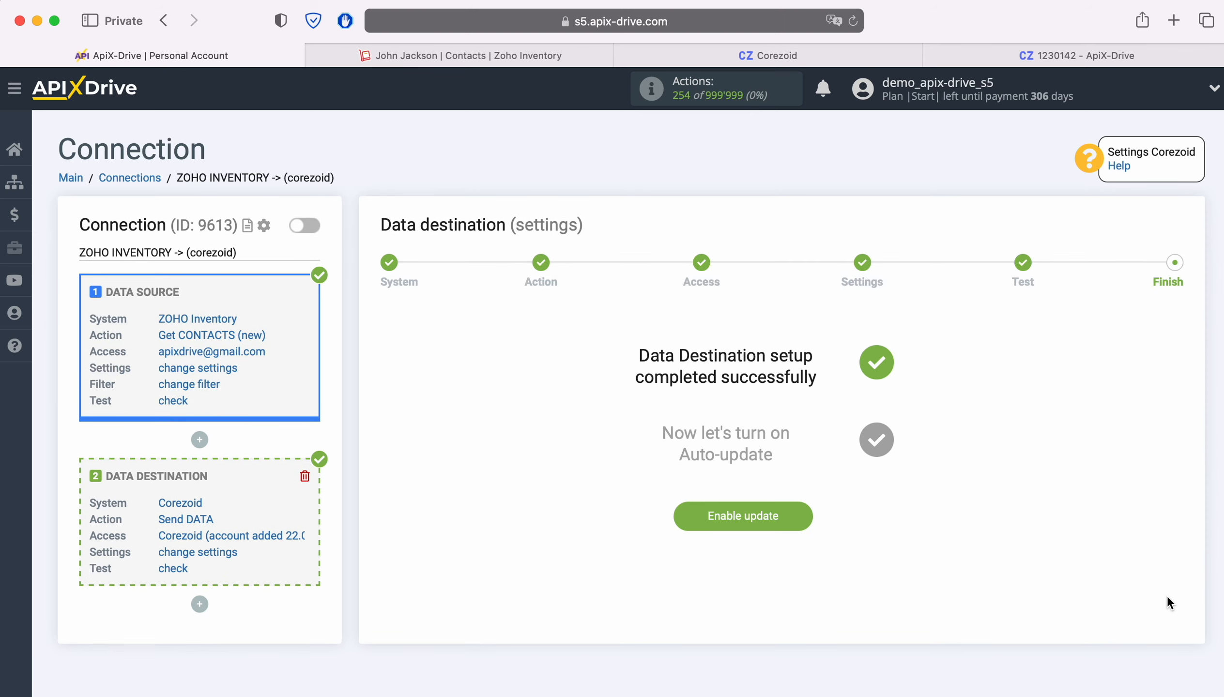
pyautogui.click(806, 510)
pyautogui.click(1163, 285)
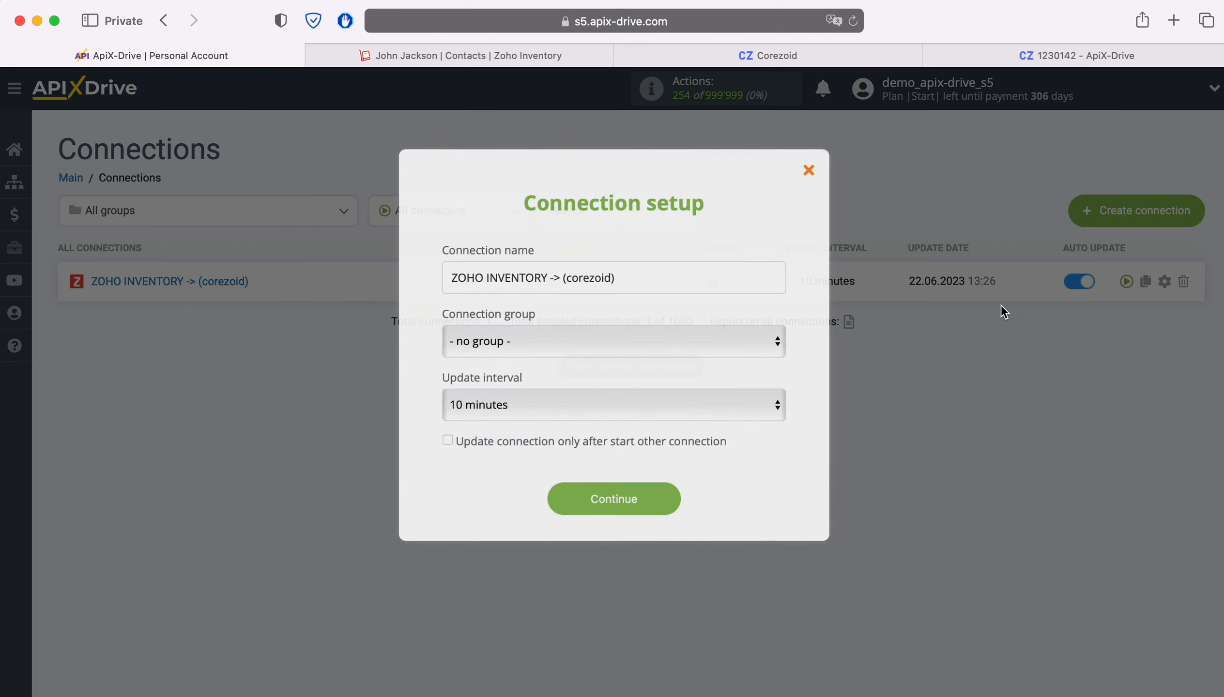
pyautogui.click(614, 402)
pyautogui.click(599, 381)
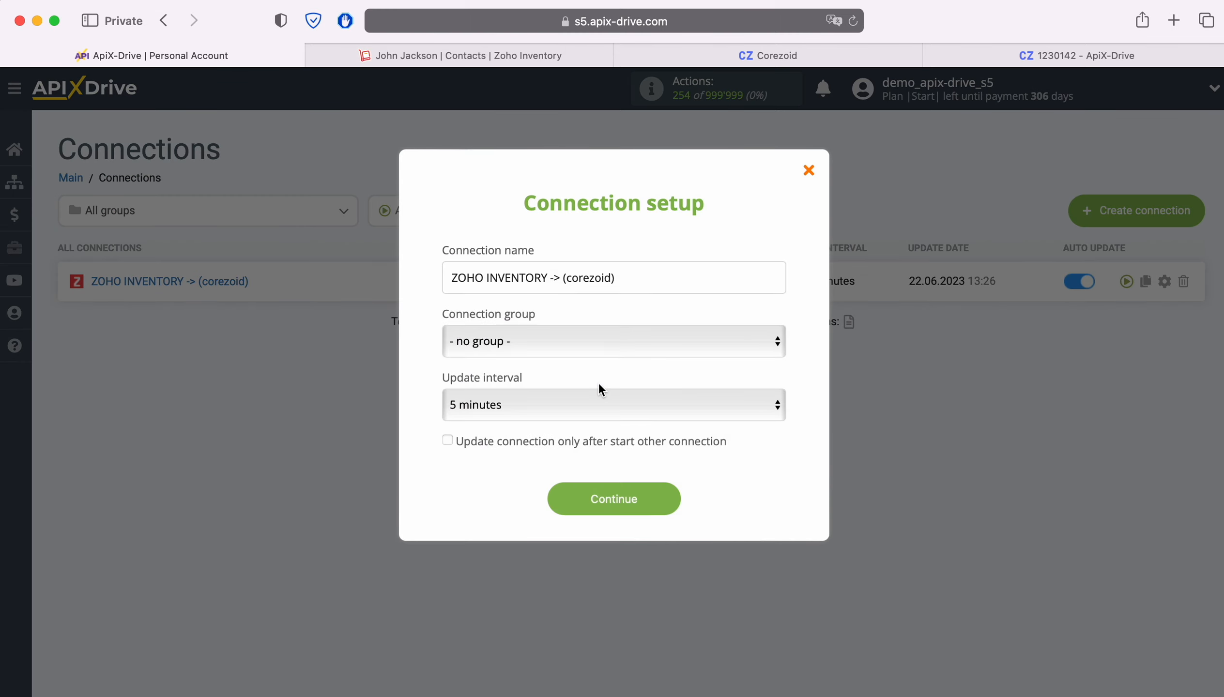
pyautogui.click(664, 493)
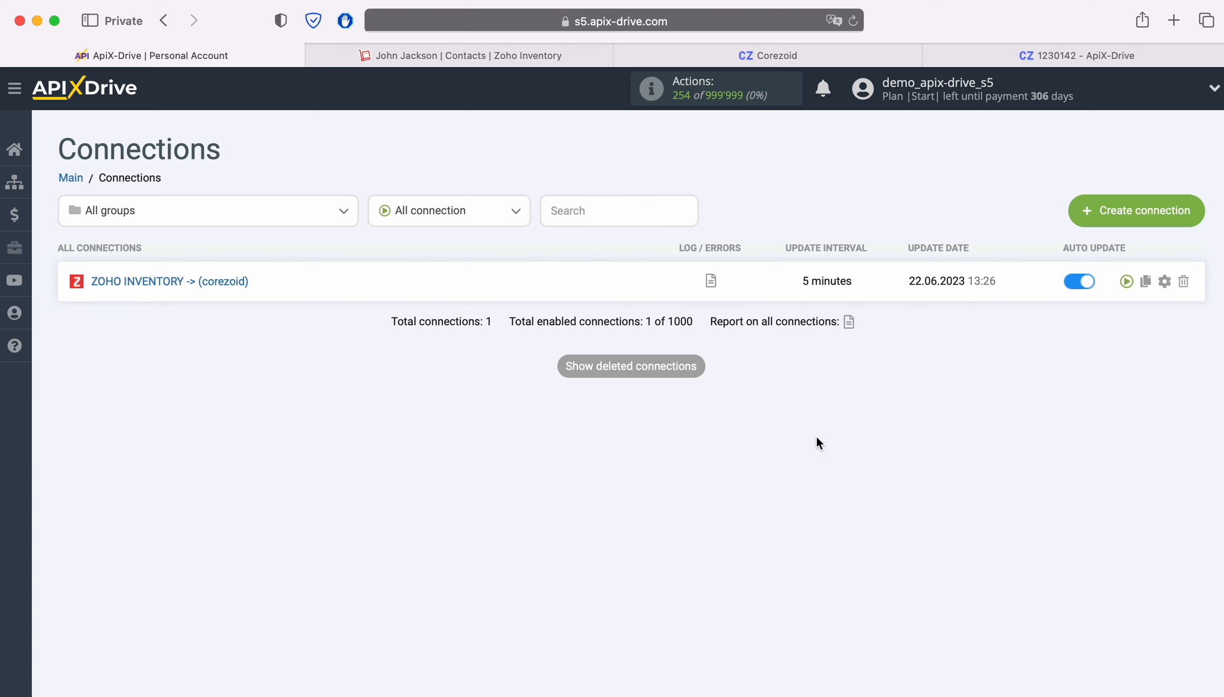